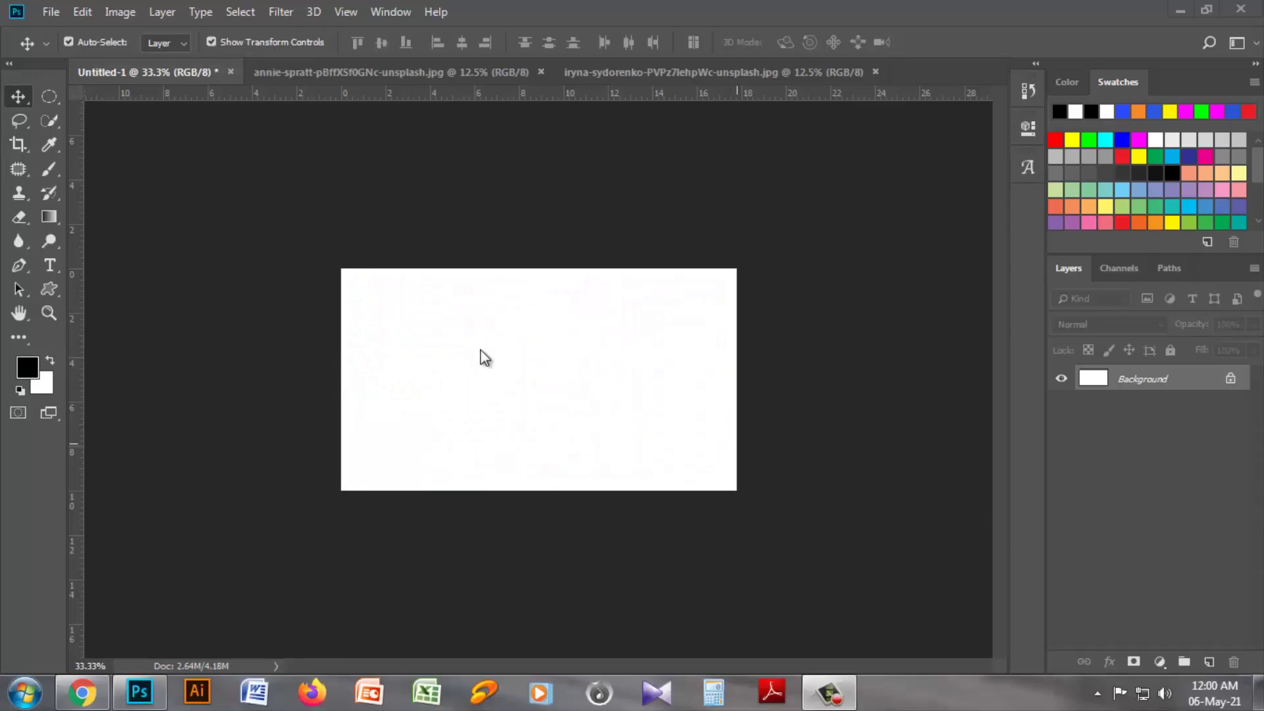
Check the image size of the blank document and of the embroidery hoop photo, leaving both unchanged.
click(119, 12)
click(150, 151)
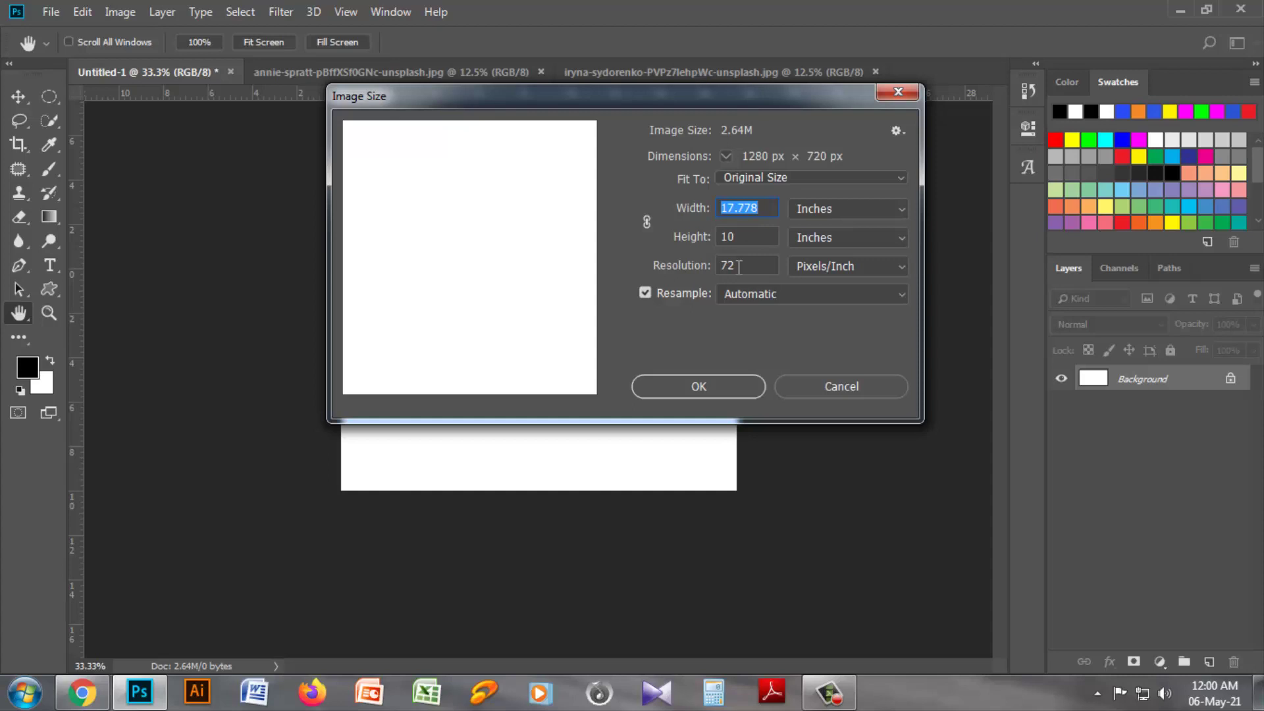
click(894, 96)
key(v)
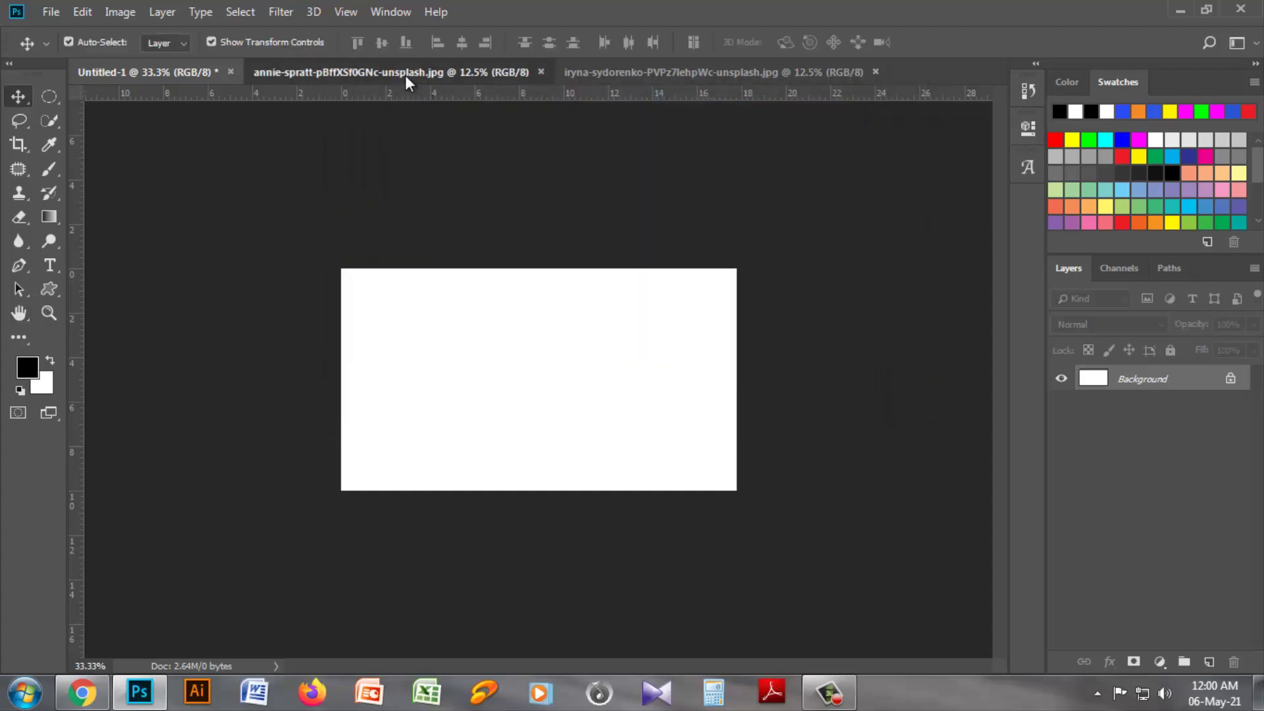
click(405, 74)
key(ctrl+alt+i)
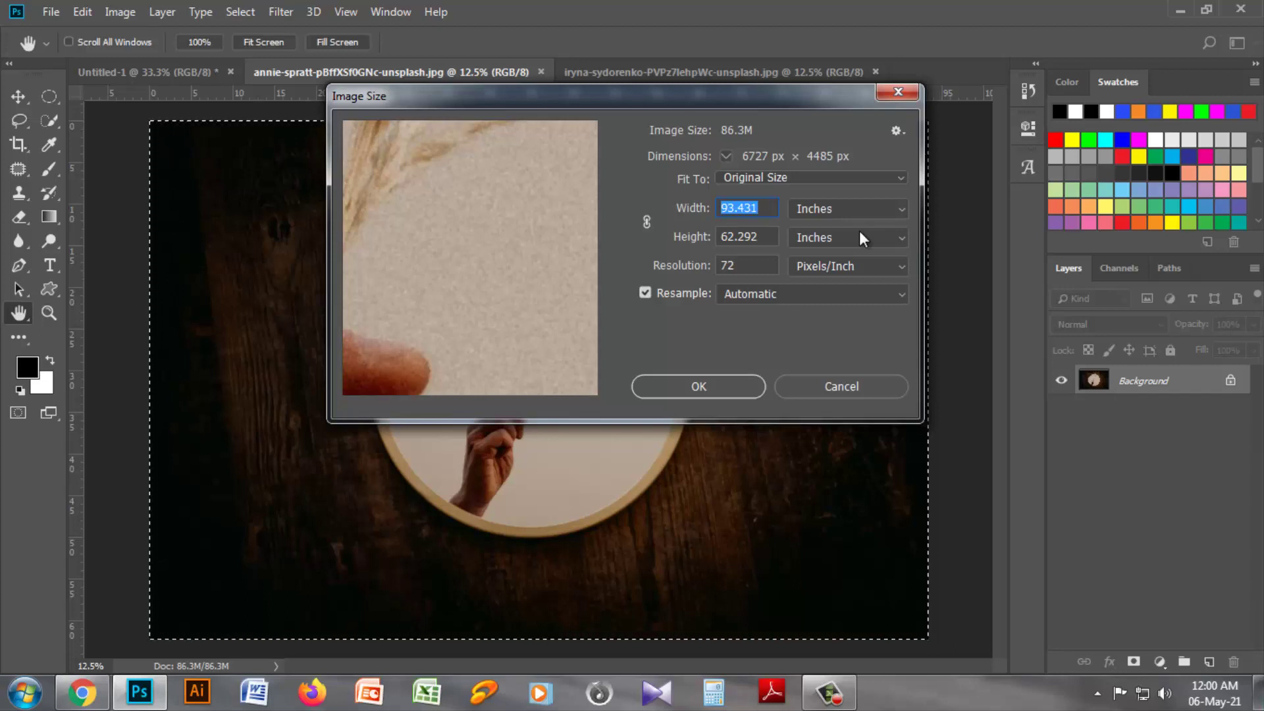
click(895, 91)
key(v)
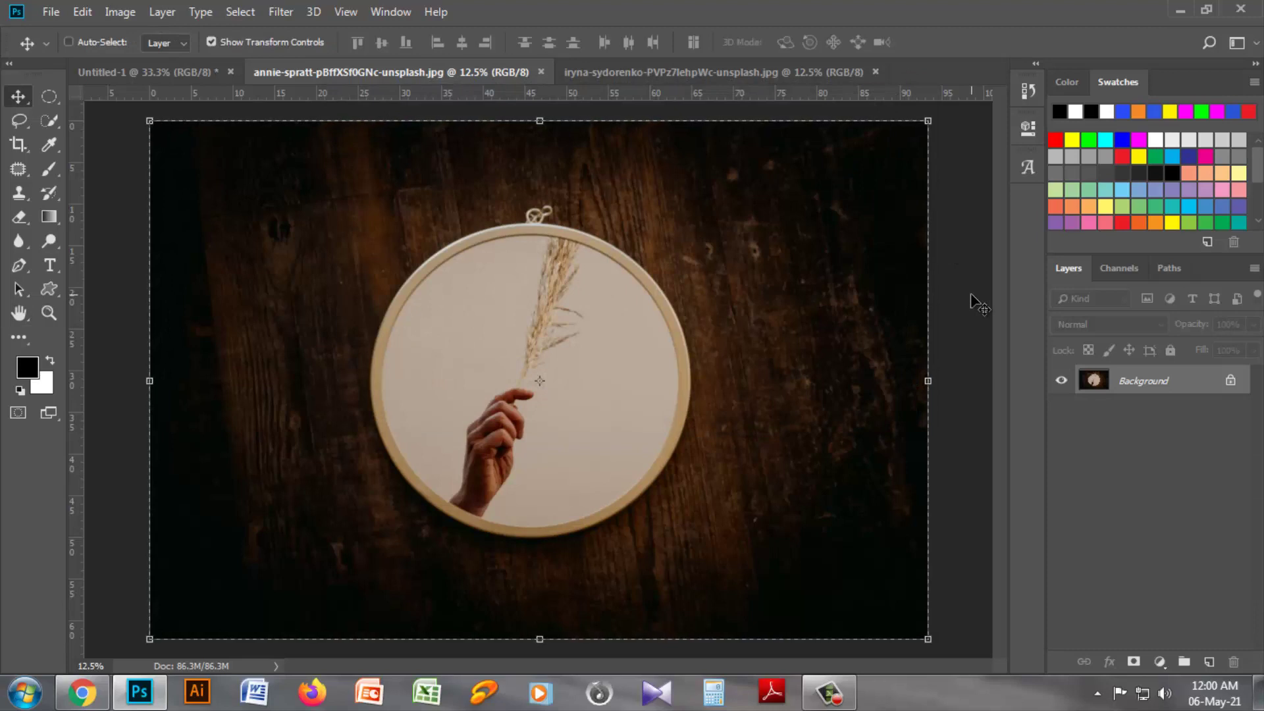
Select the whole hoop photo and copy it into the Untitled-1 document as a new layer.
key(ctrl+d)
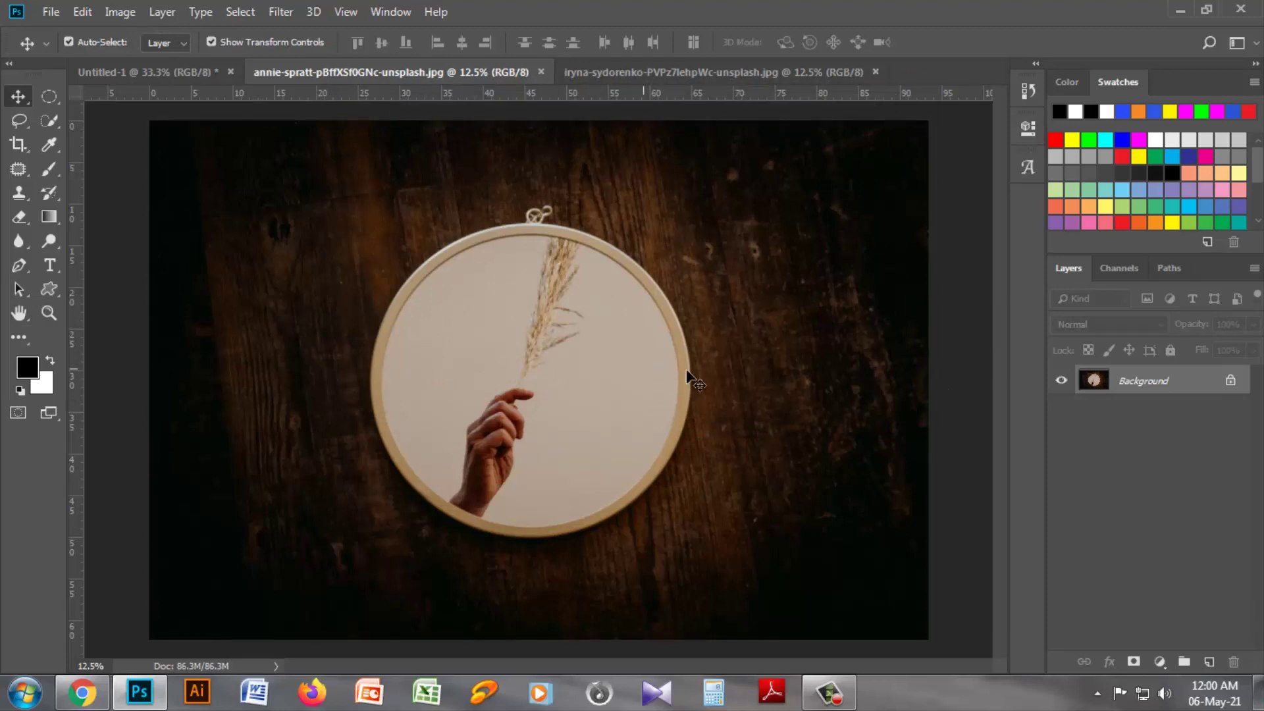
key(ctrl+a)
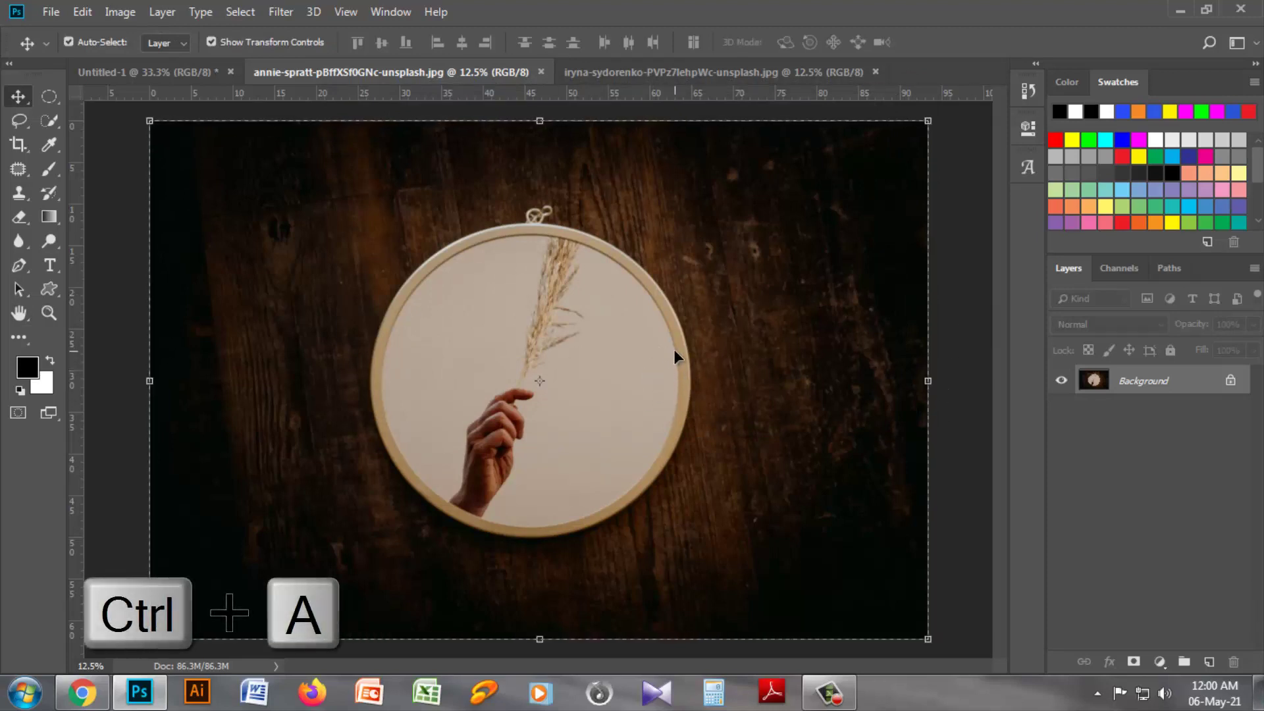
drag(701, 350, 523, 362)
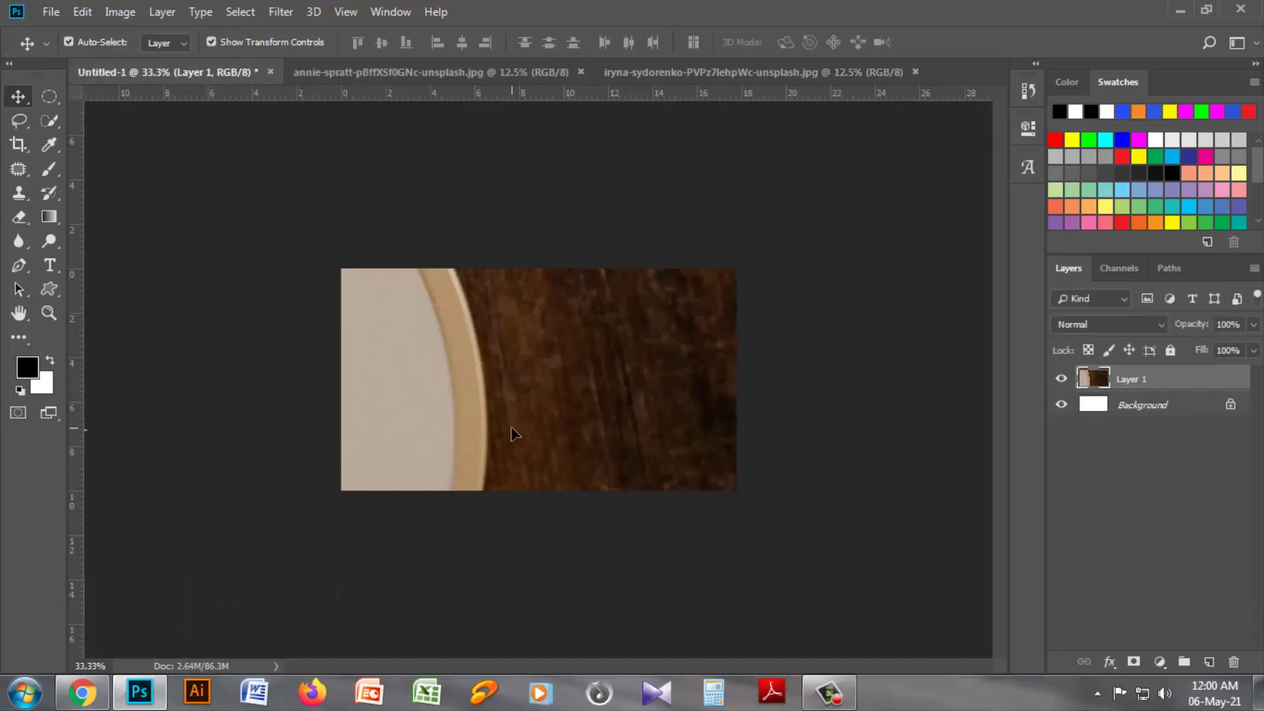
Scale Layer 1 down to about 32.5% and move it over the centre of the canvas.
key(ctrl+minus)
key(ctrl+minus)
key(ctrl+minus)
key(ctrl+minus)
key(ctrl+minus)
key(ctrl+minus)
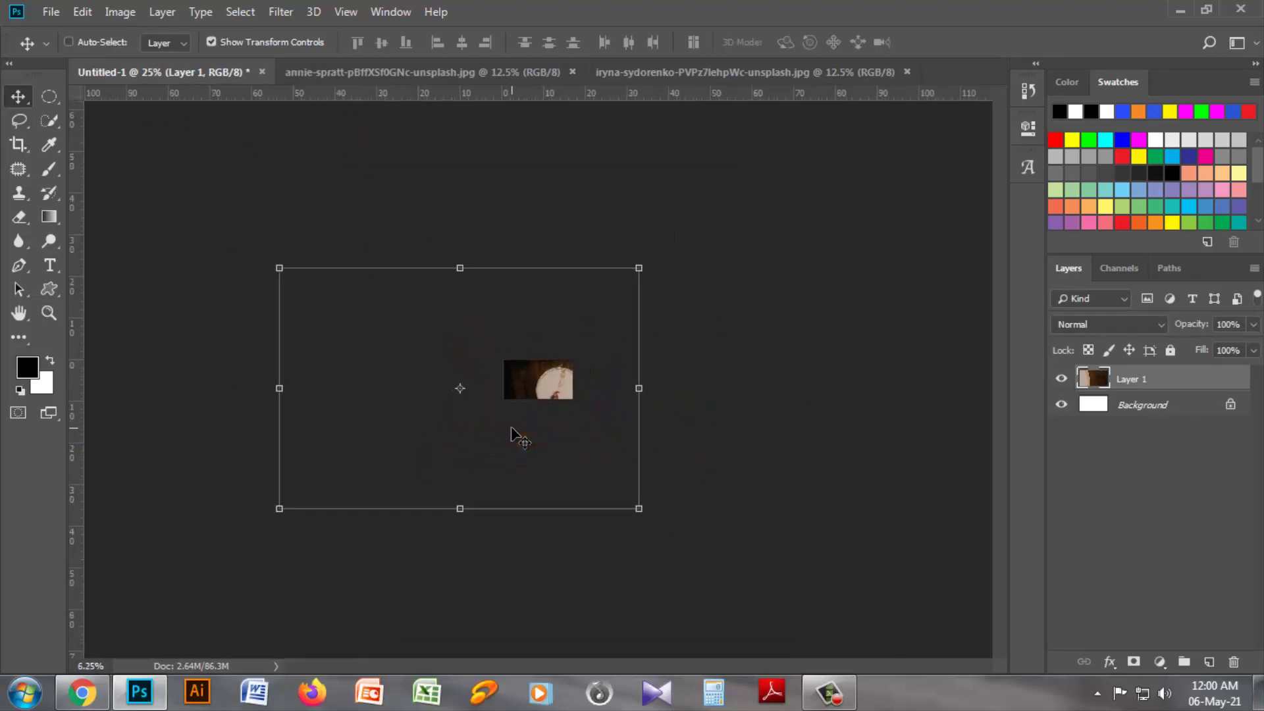
key(ctrl+t)
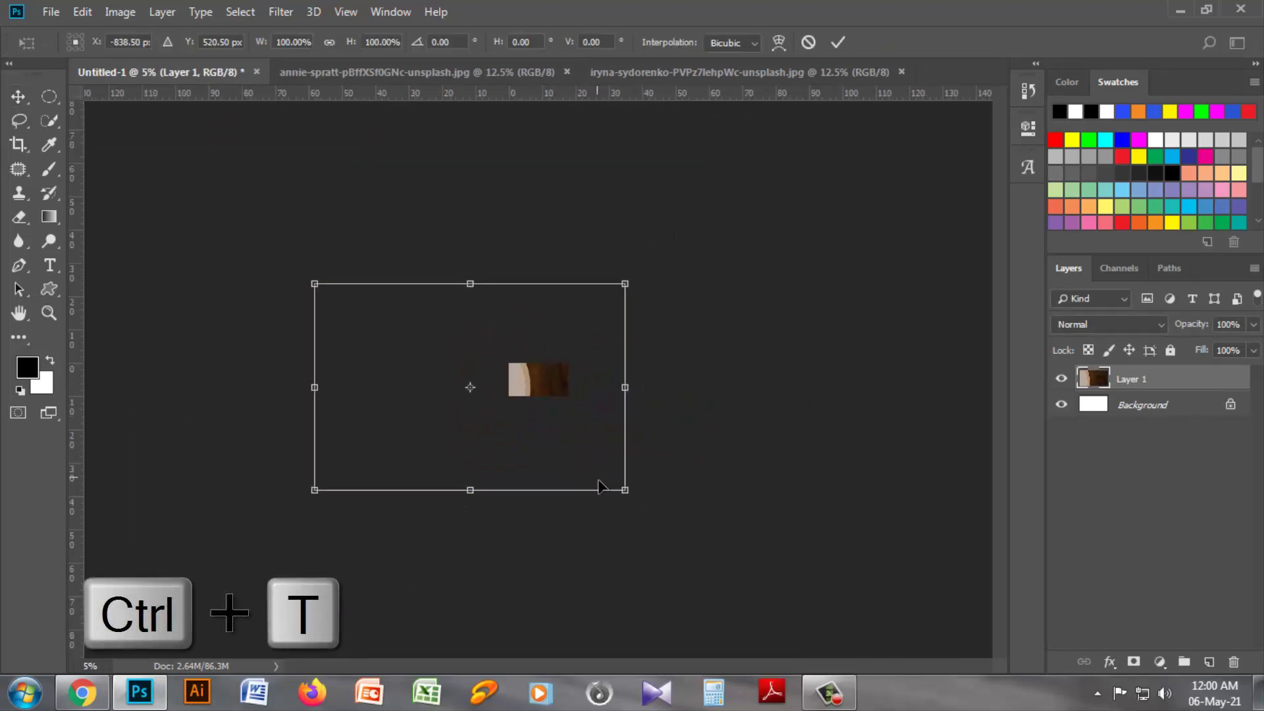
drag(626, 490, 426, 361)
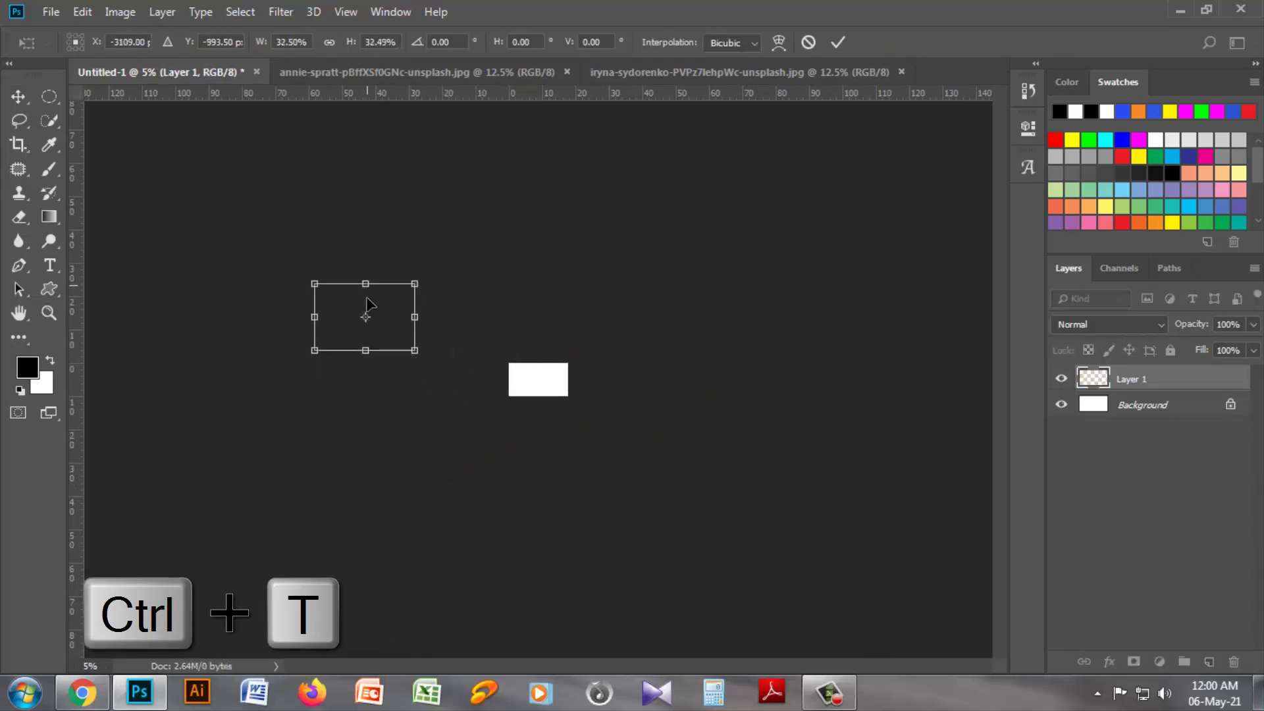
drag(341, 299, 513, 362)
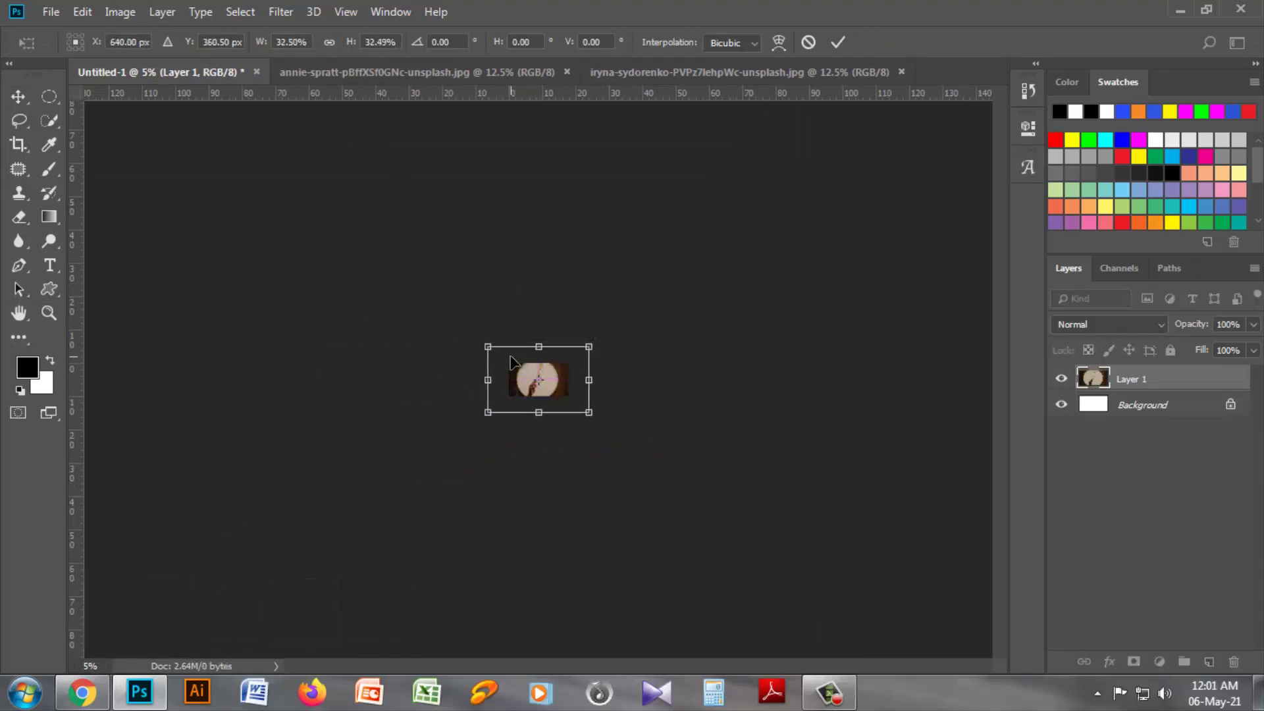
Shrink Layer 1 further to about 2.41% so it is a tiny thumbnail inside the canvas.
key(ctrl+plus)
key(ctrl+plus)
key(ctrl+plus)
key(ctrl+plus)
key(ctrl+plus)
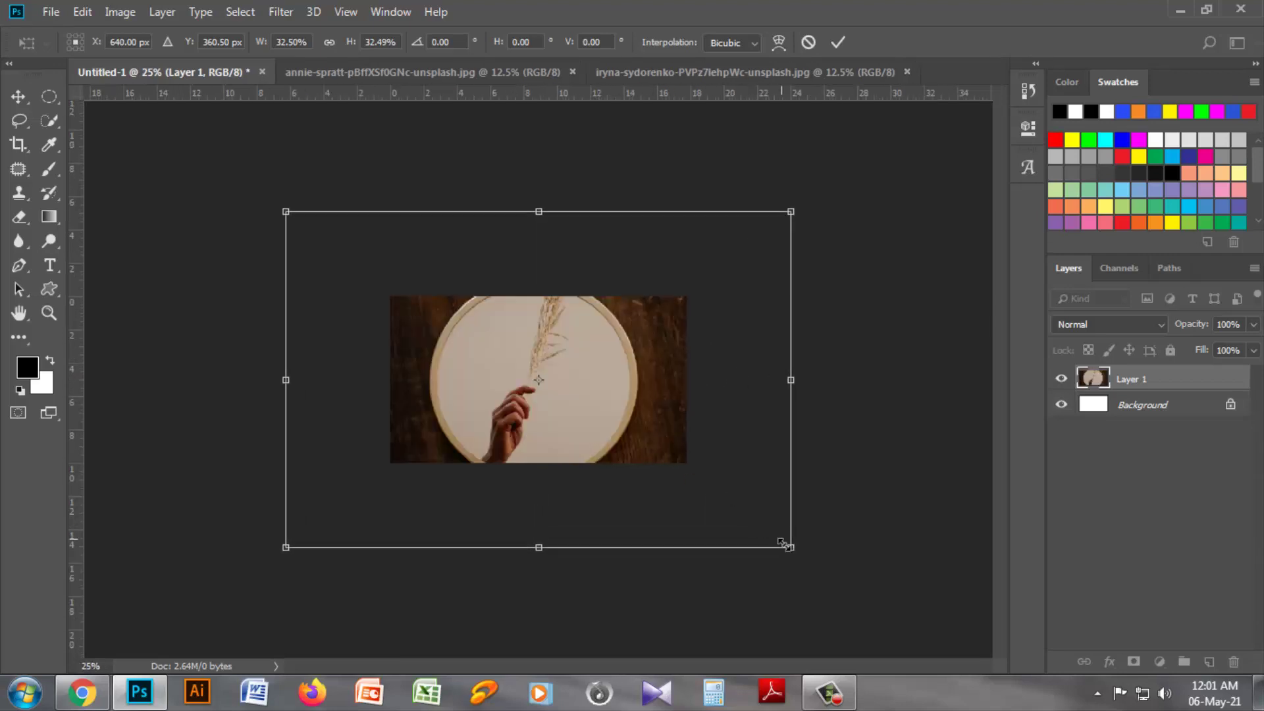
drag(792, 549, 394, 285)
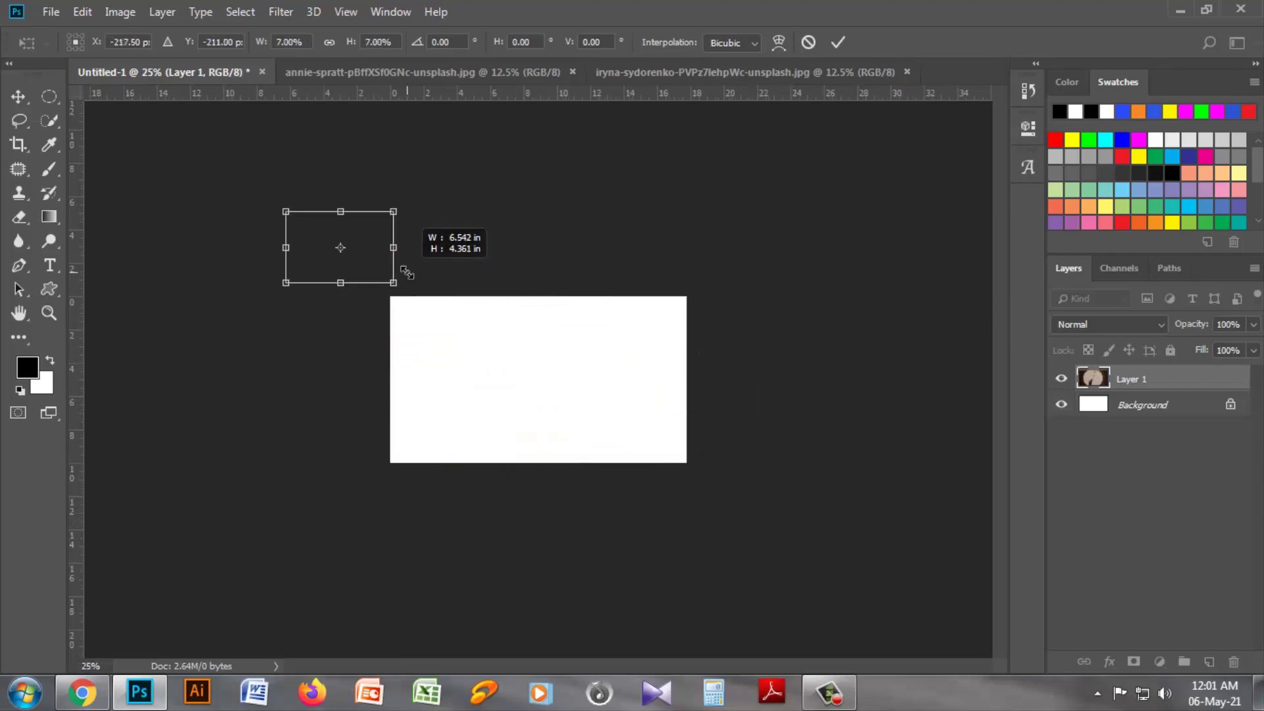
drag(361, 238, 537, 369)
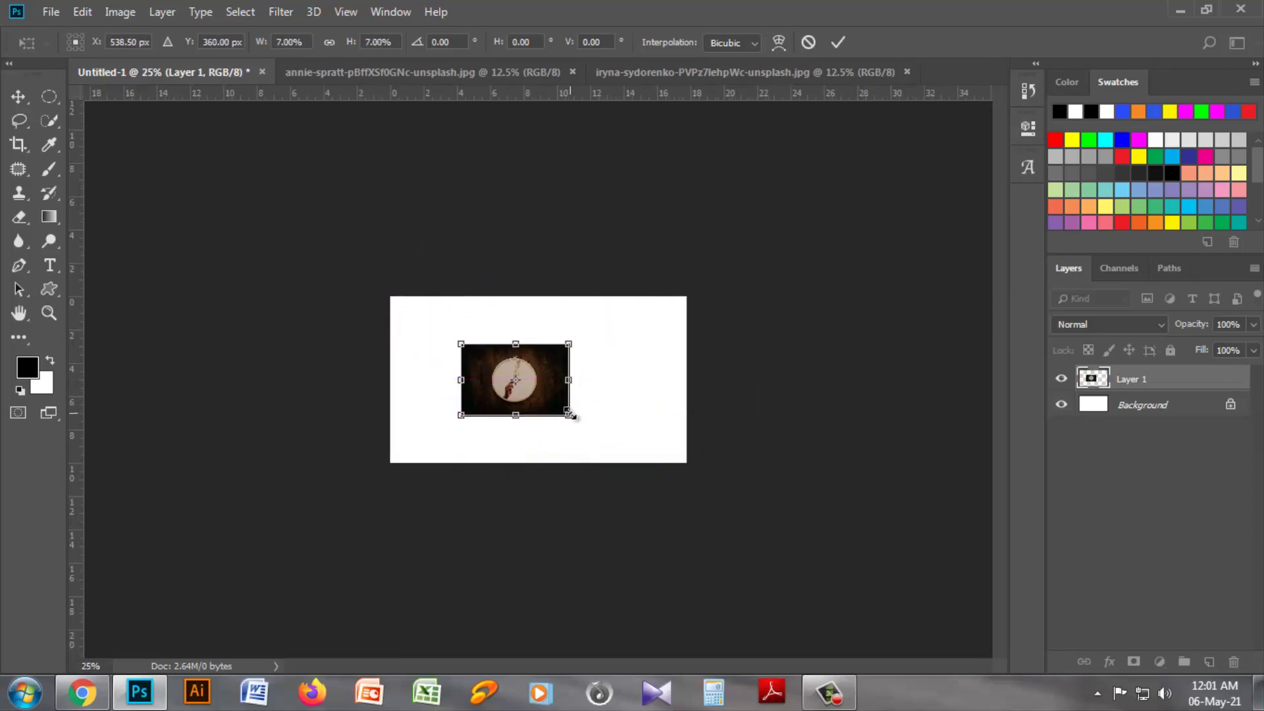
drag(563, 417, 498, 371)
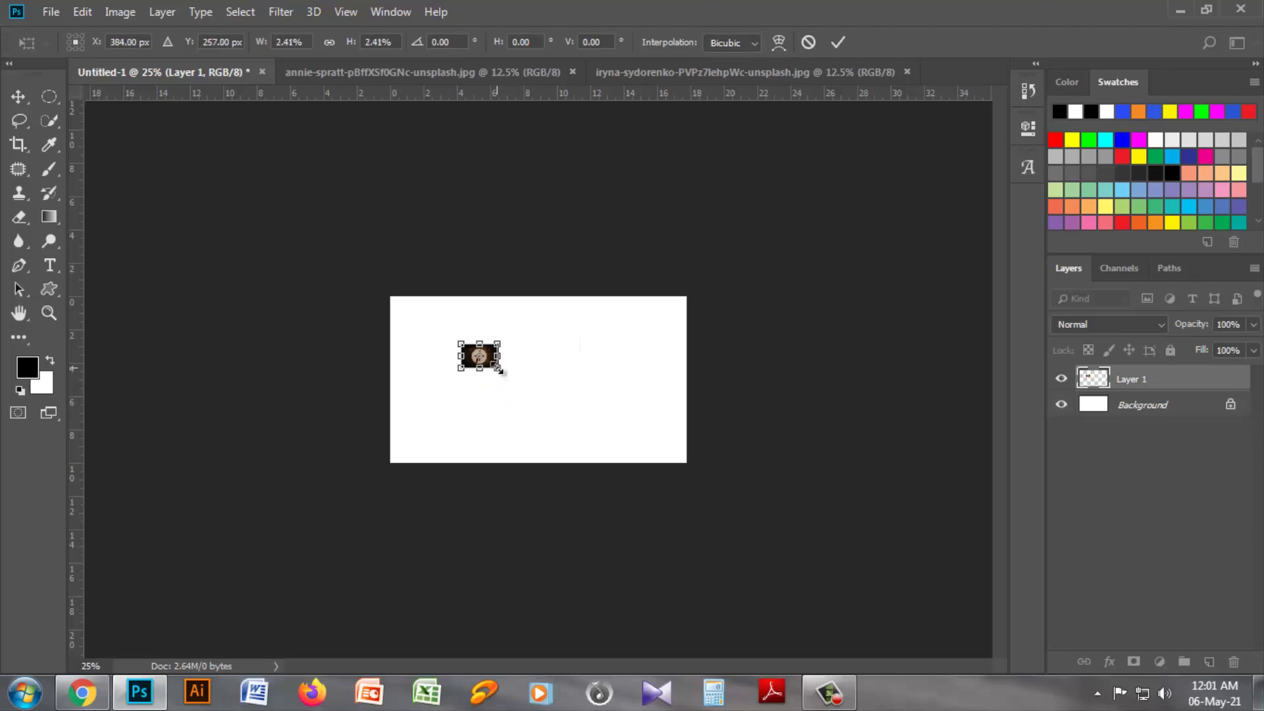
key(Return)
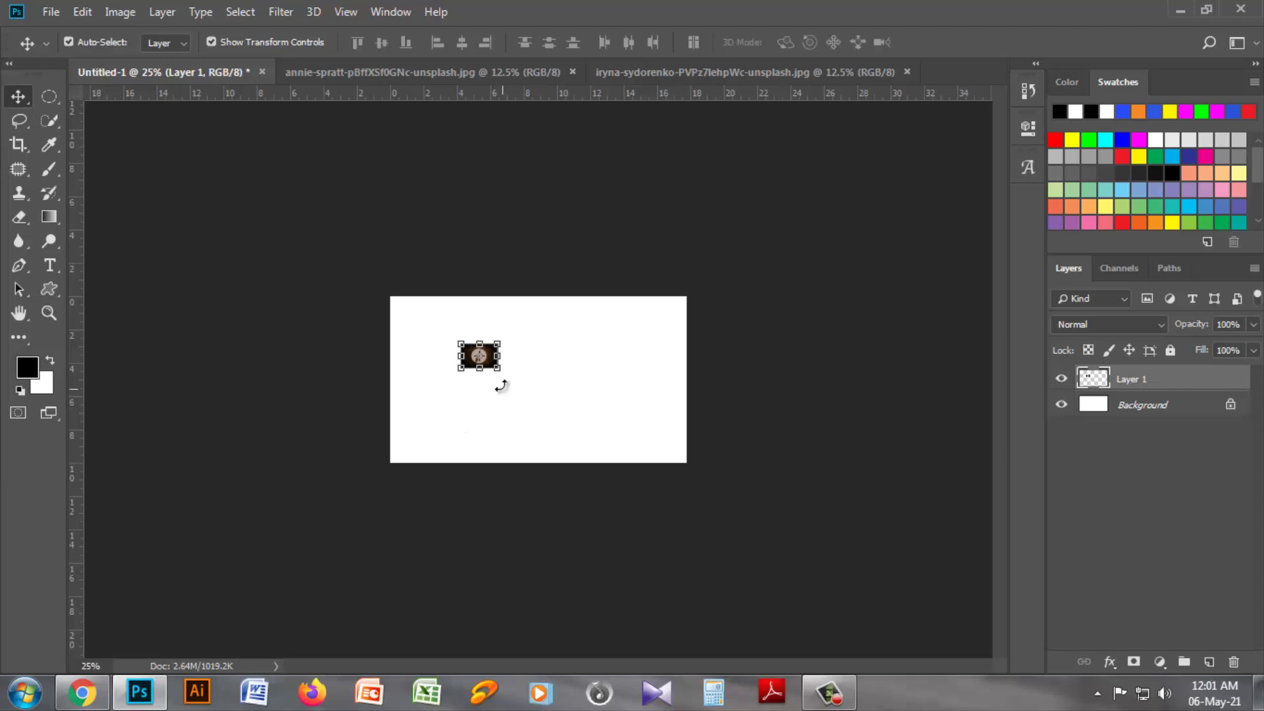
Enlarge the shrunken Layer 1 by about 802% to span the canvas width, inspect its quality, and delete the layer.
drag(502, 374, 647, 468)
drag(455, 339, 387, 295)
drag(645, 465, 687, 494)
key(Return)
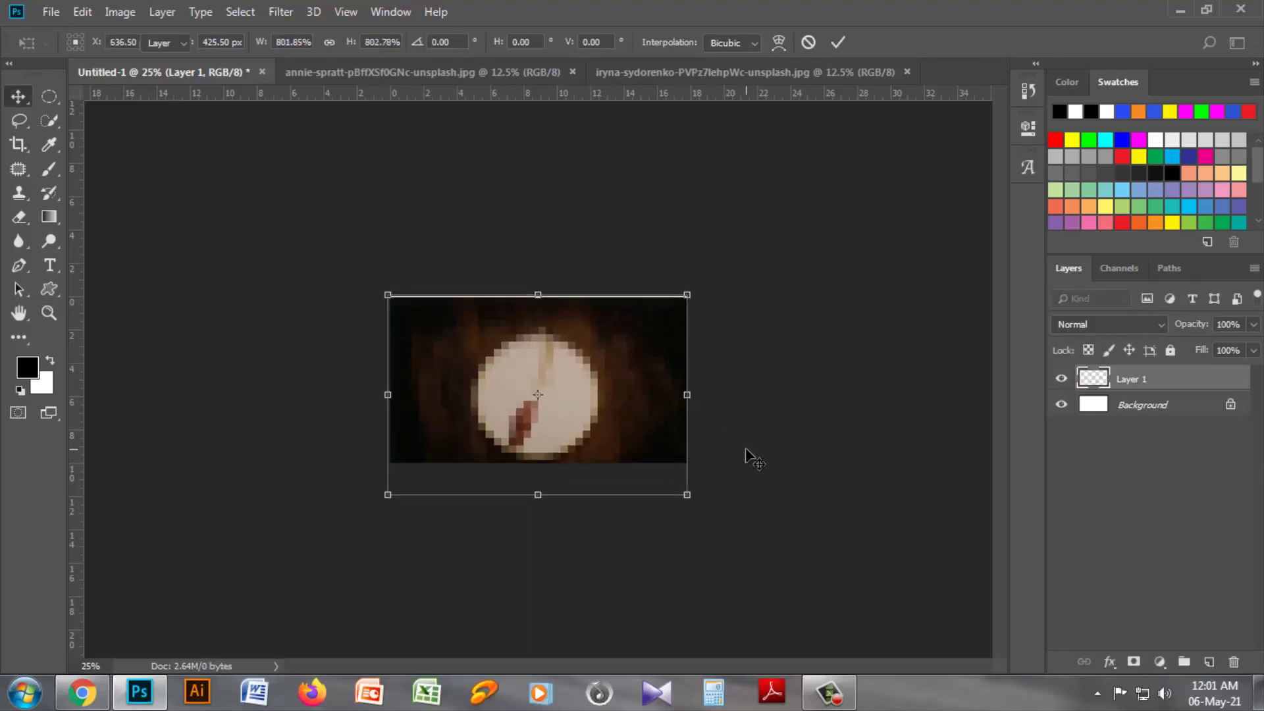
key(ctrl+plus)
key(ctrl+plus)
key(ctrl+plus)
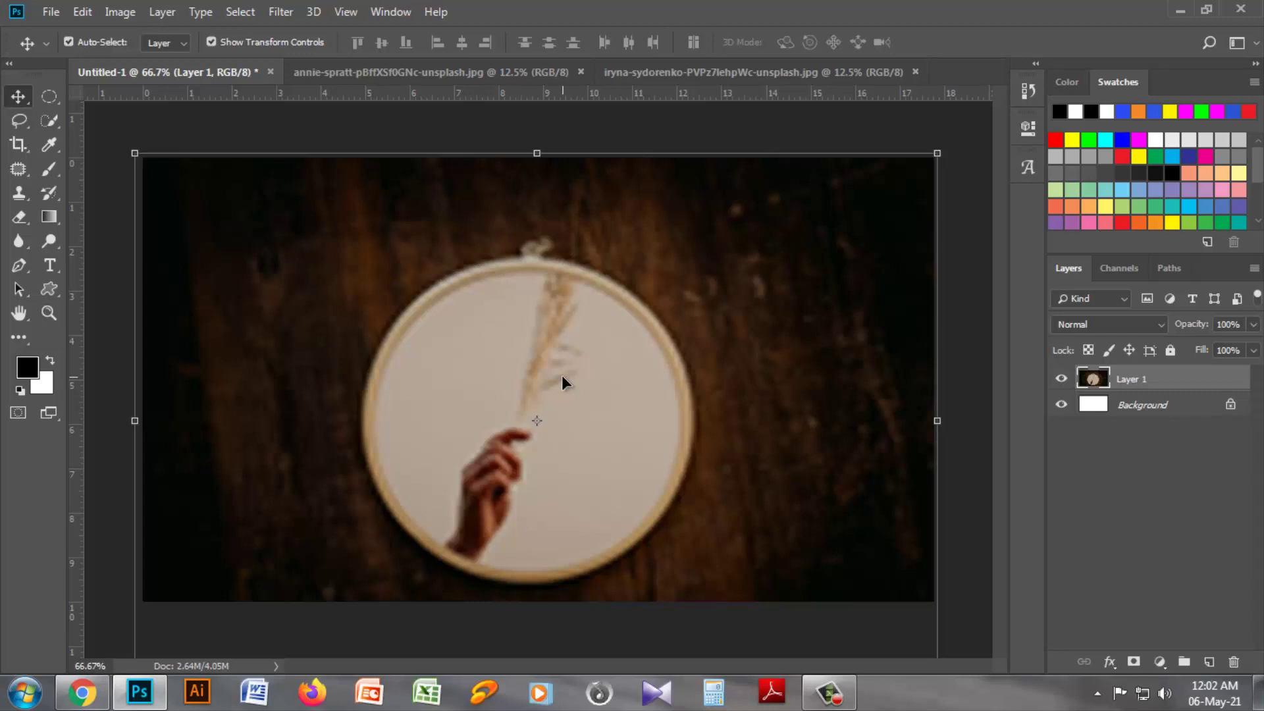
key(Delete)
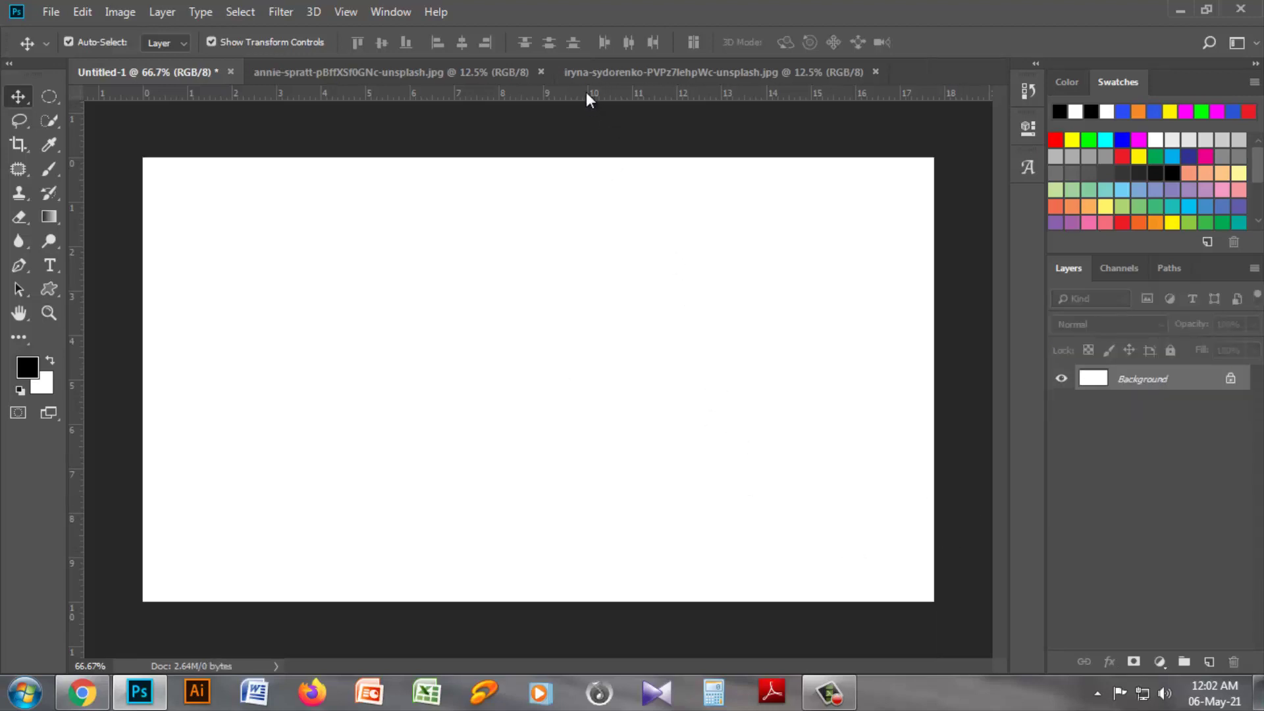
Copy the hoop photo into Untitled-1 again and convert its layer to a smart object.
click(448, 68)
drag(646, 367, 530, 353)
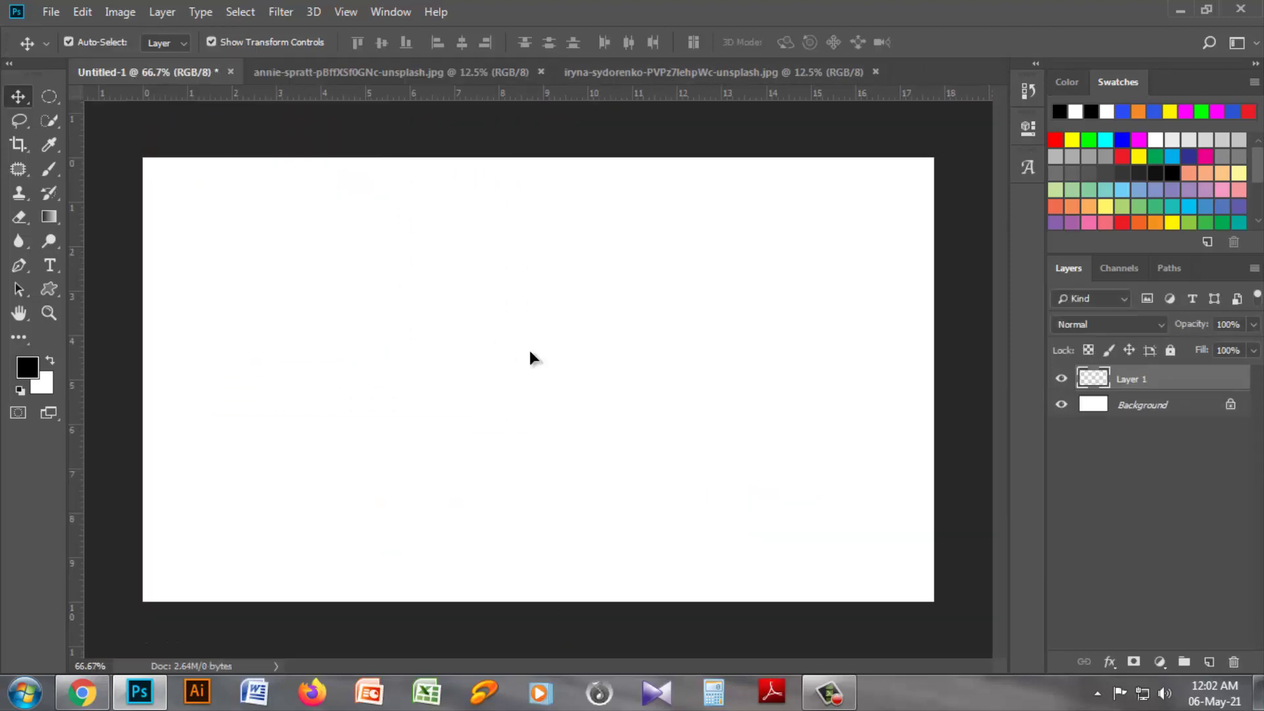
right_click(1133, 380)
click(945, 224)
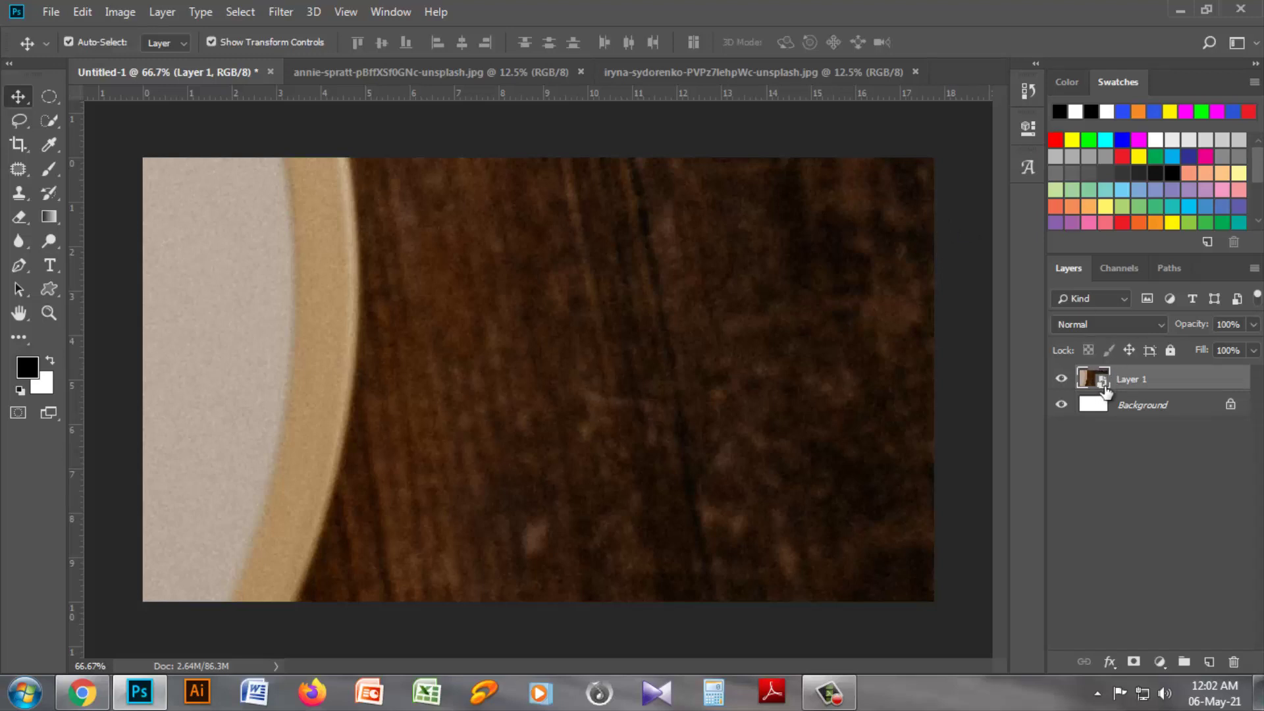
Scale the smart object down to about 45.3% and move it over the centre of the canvas.
key(ctrl+minus)
key(ctrl+minus)
key(ctrl+minus)
key(ctrl+minus)
key(ctrl+minus)
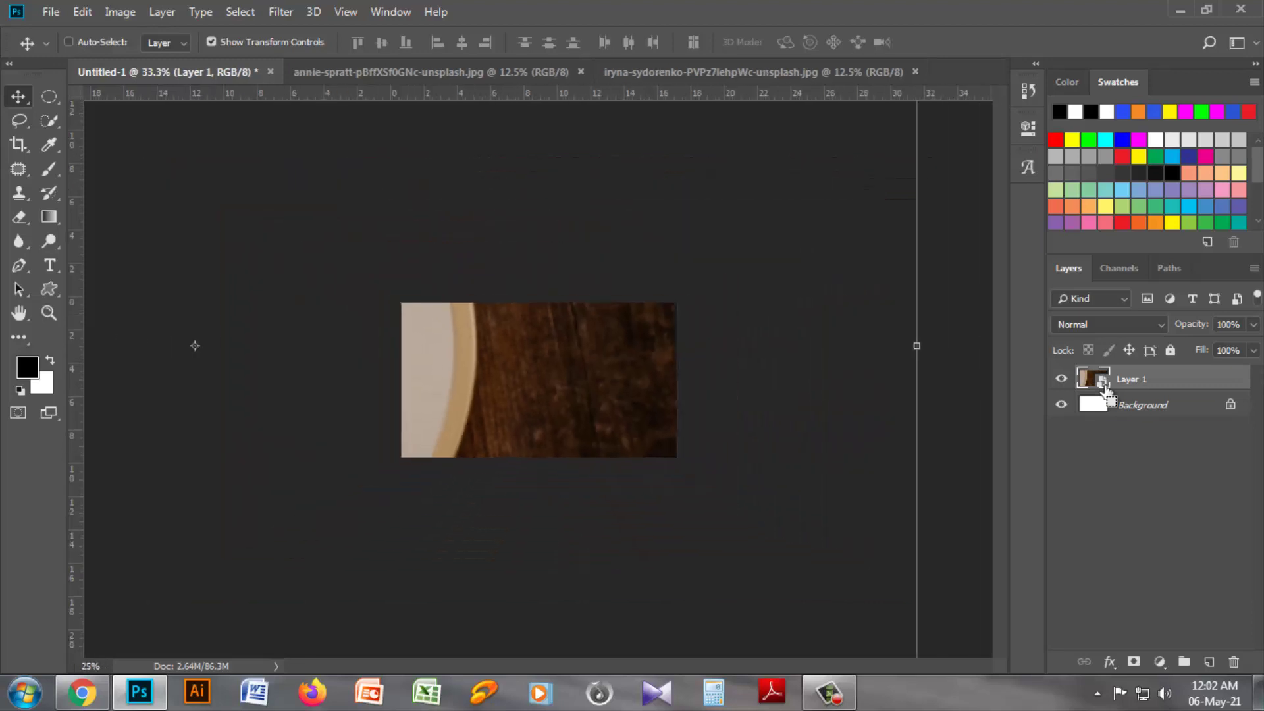
key(ctrl+minus)
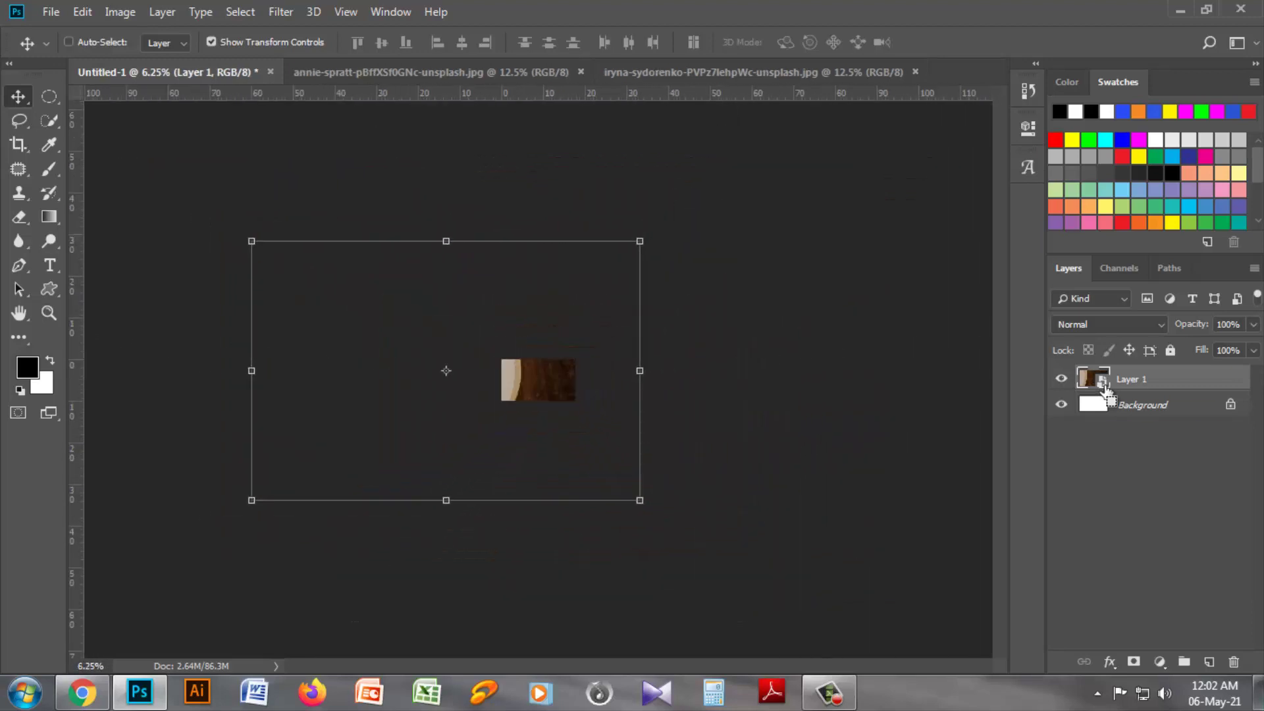
key(ctrl+t)
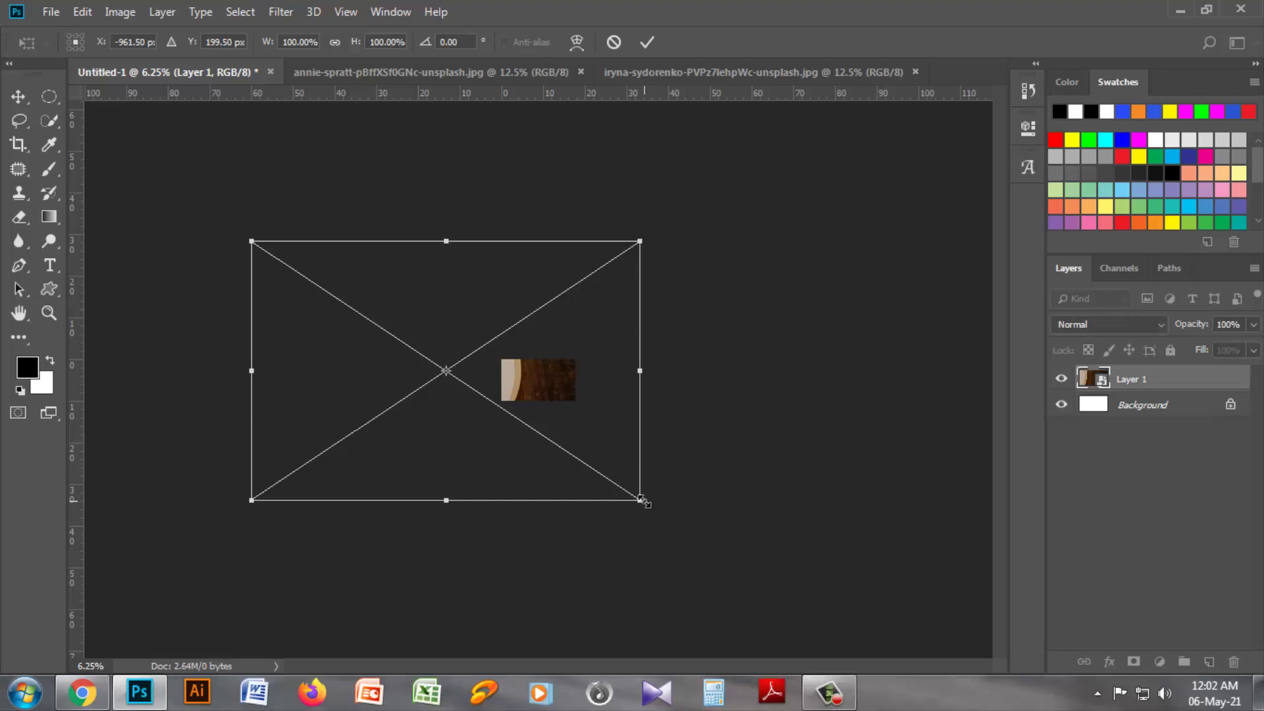
drag(642, 501, 439, 367)
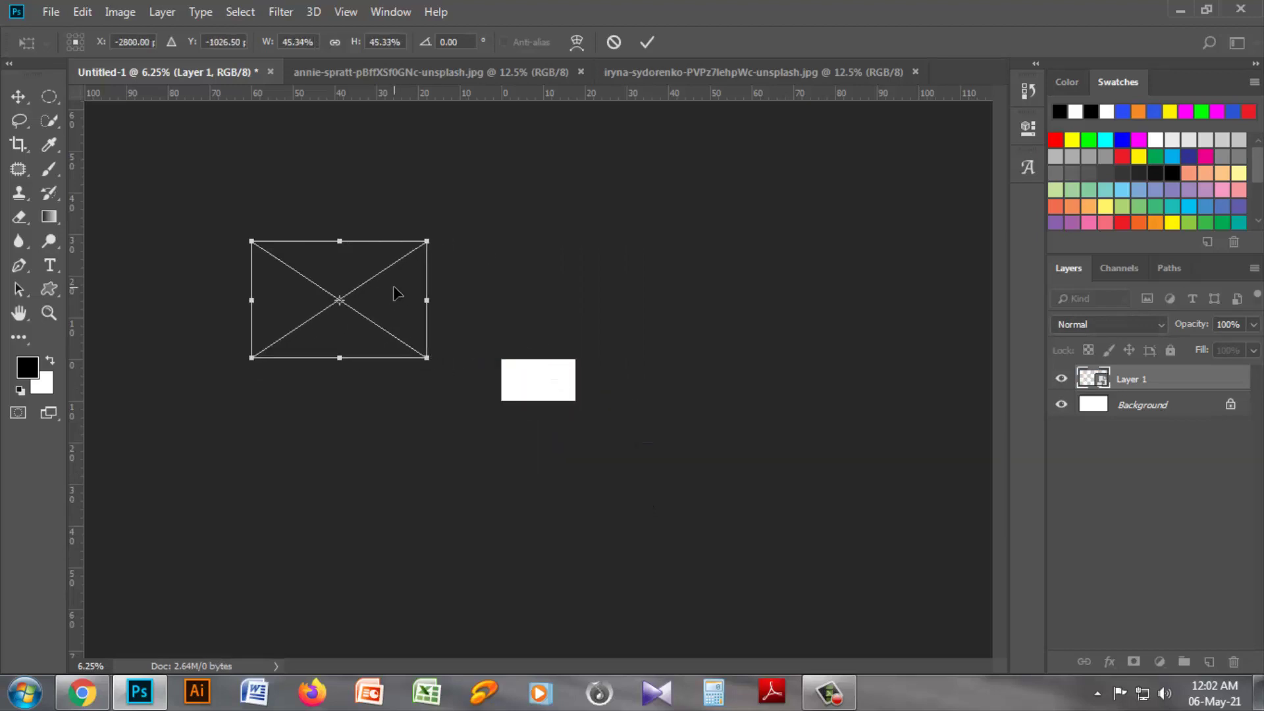
drag(397, 291, 617, 368)
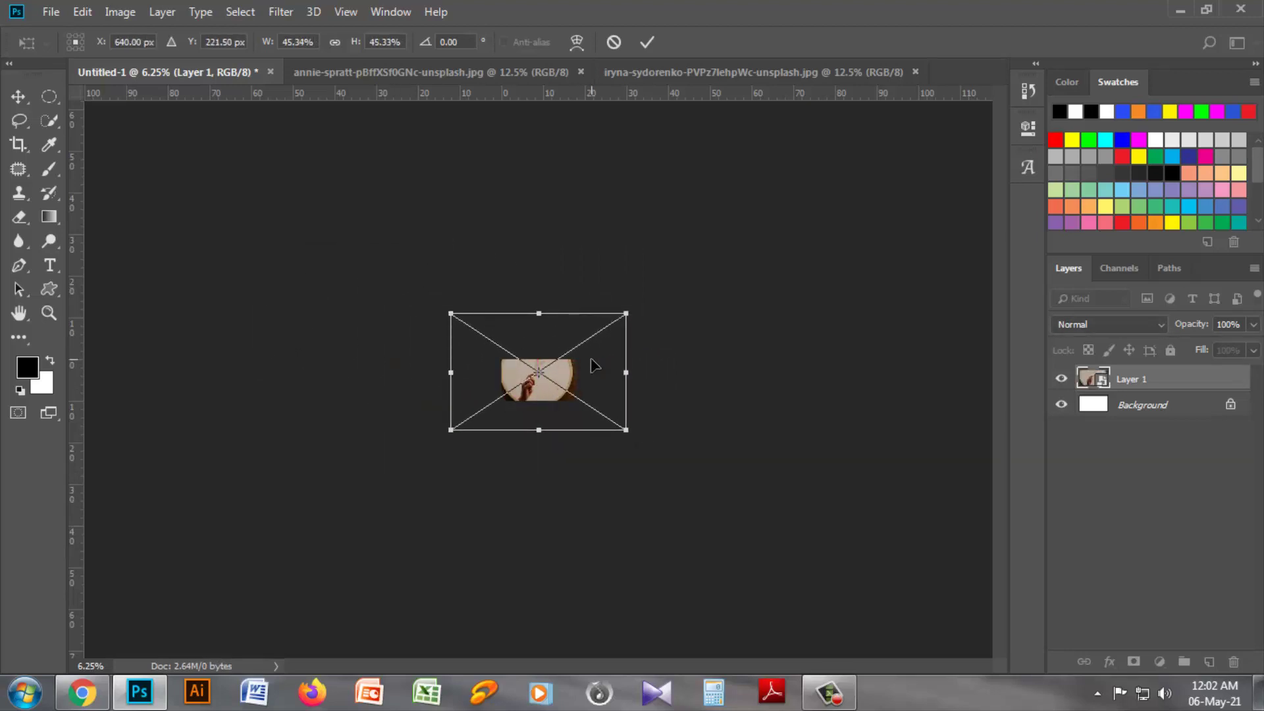
Shrink the smart object further to a tiny thumbnail inside the canvas and apply the transform.
key(ctrl+plus)
key(ctrl+plus)
key(ctrl+plus)
key(ctrl+plus)
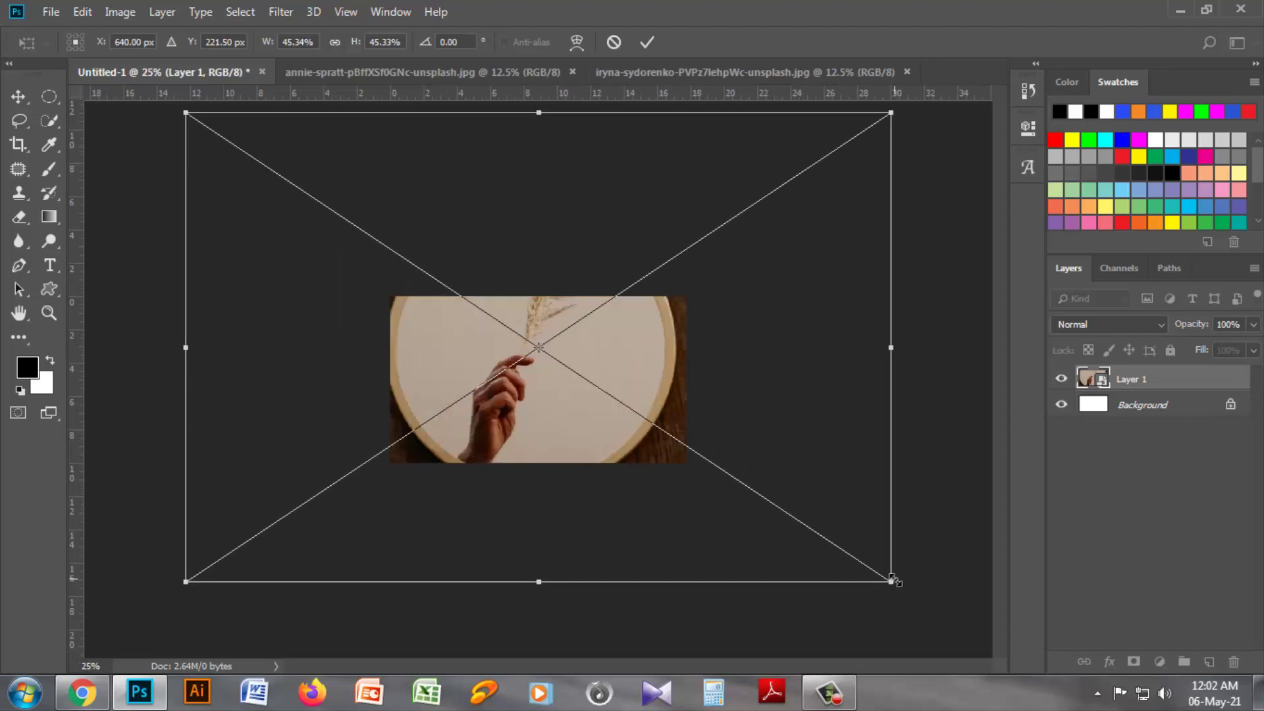
drag(892, 580, 535, 366)
key(Return)
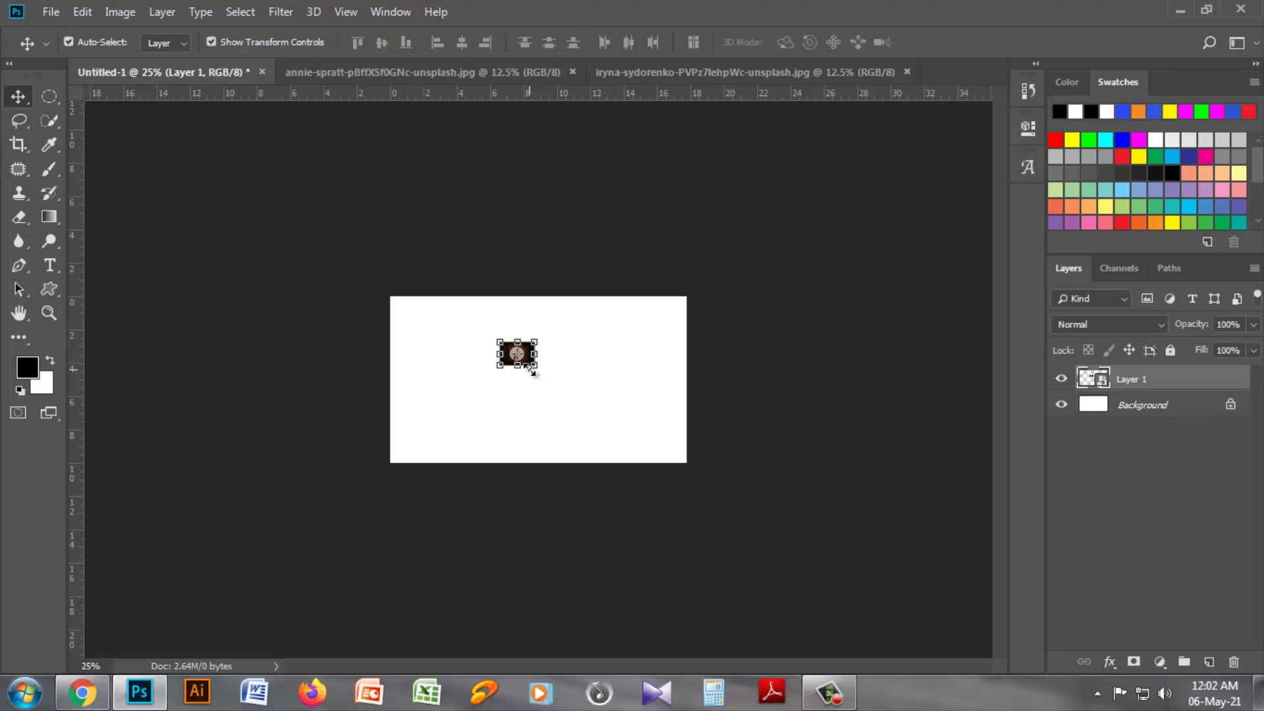
Enlarge the smart object thumbnail to about 19% so the photo spans the canvas width.
key(ctrl+t)
drag(569, 397, 688, 469)
drag(498, 341, 377, 285)
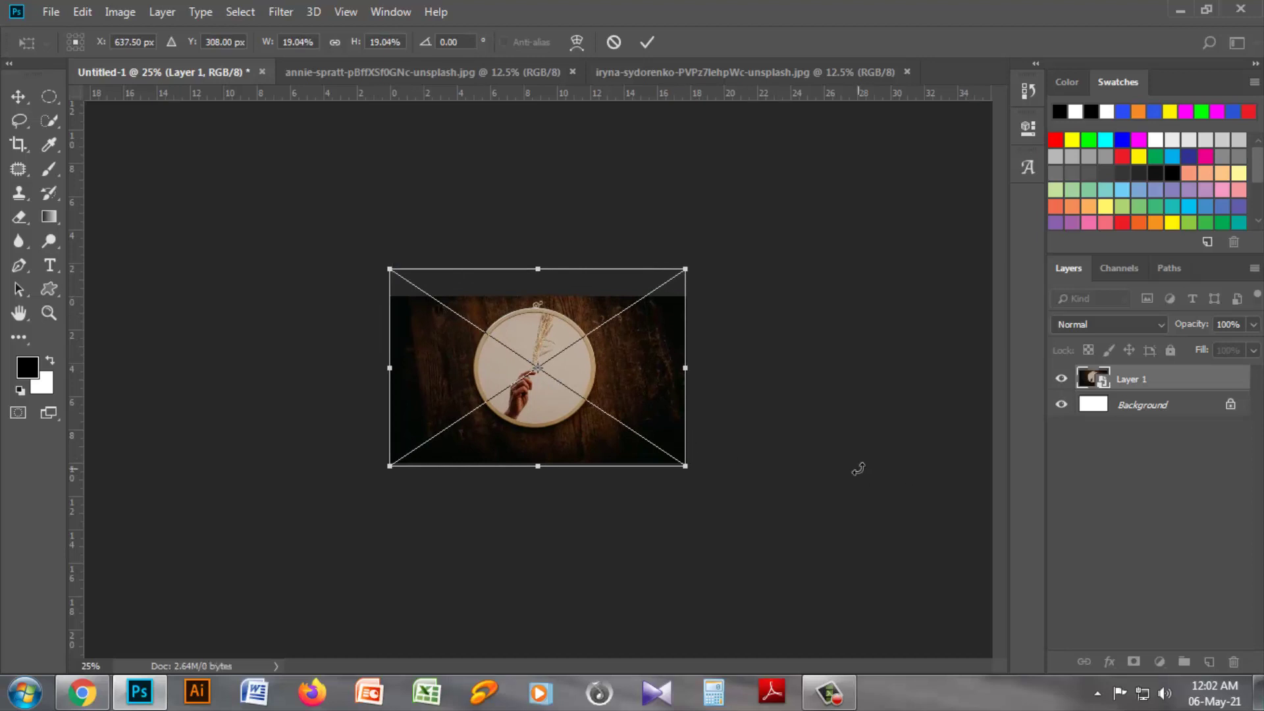
key(Return)
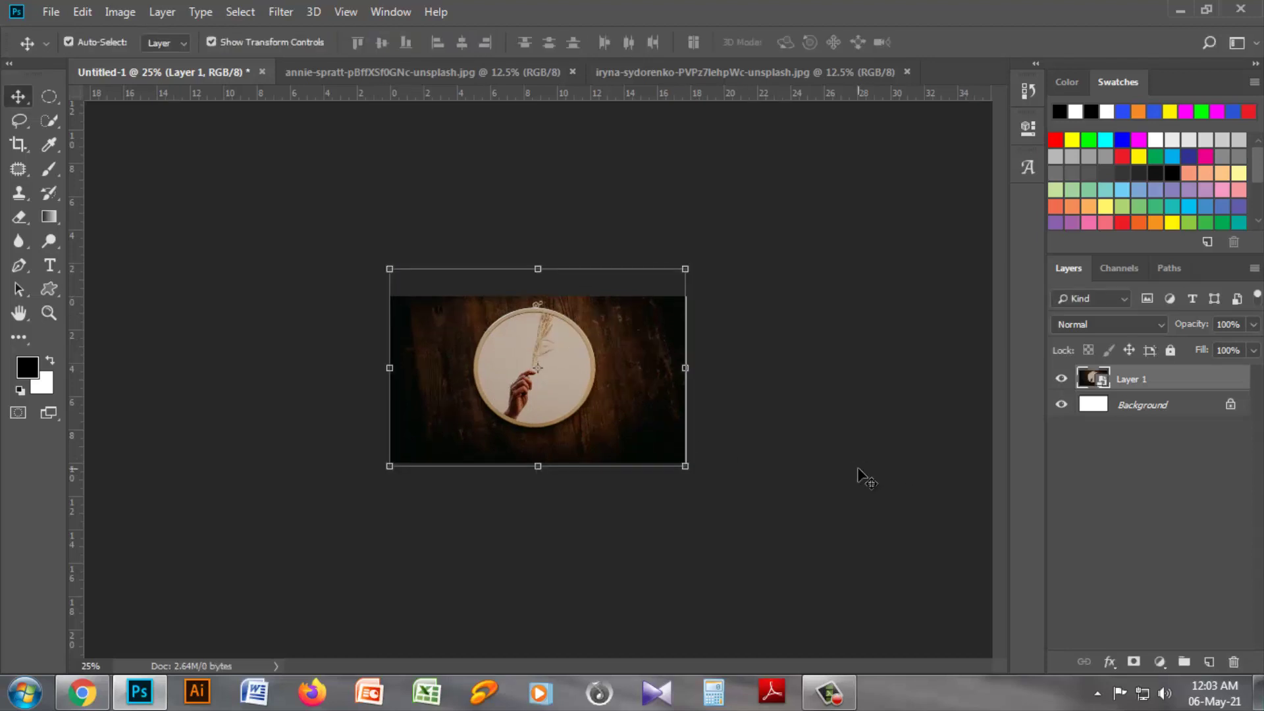
Examine the sharpness of the enlarged smart object photo at up to 200% magnification.
key(ctrl+plus)
key(ctrl+plus)
key(ctrl+plus)
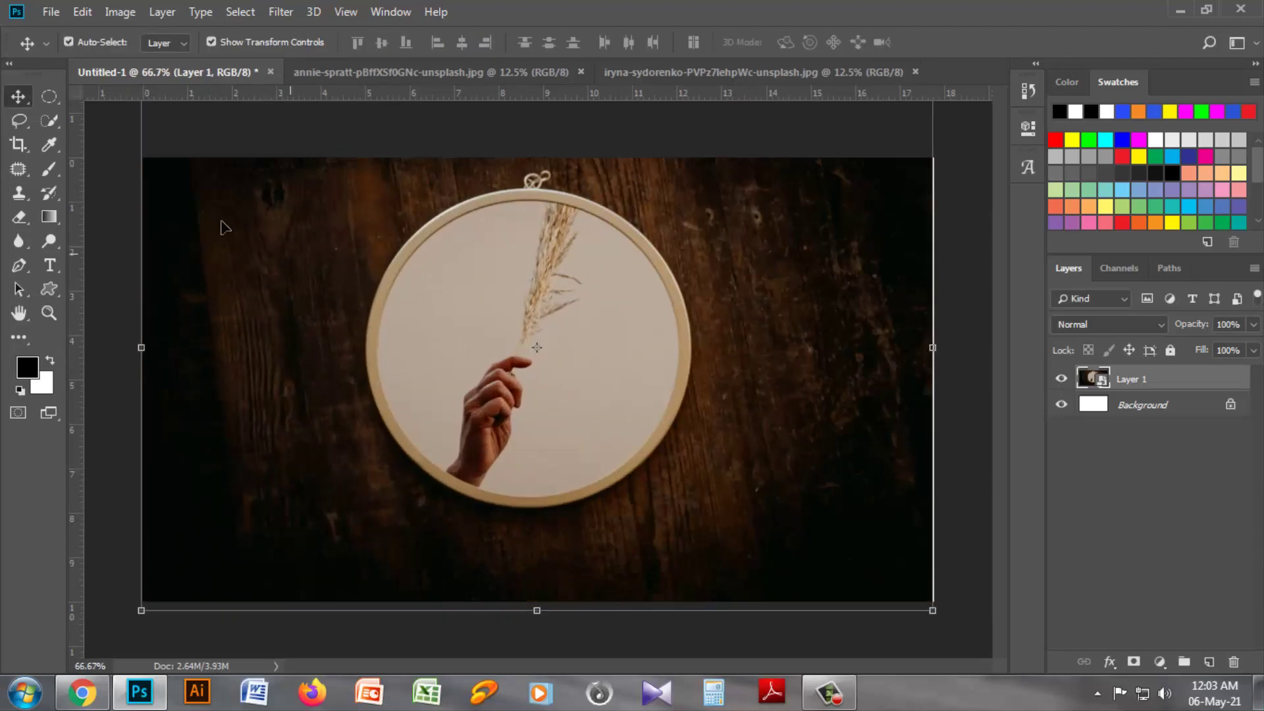
click(1123, 406)
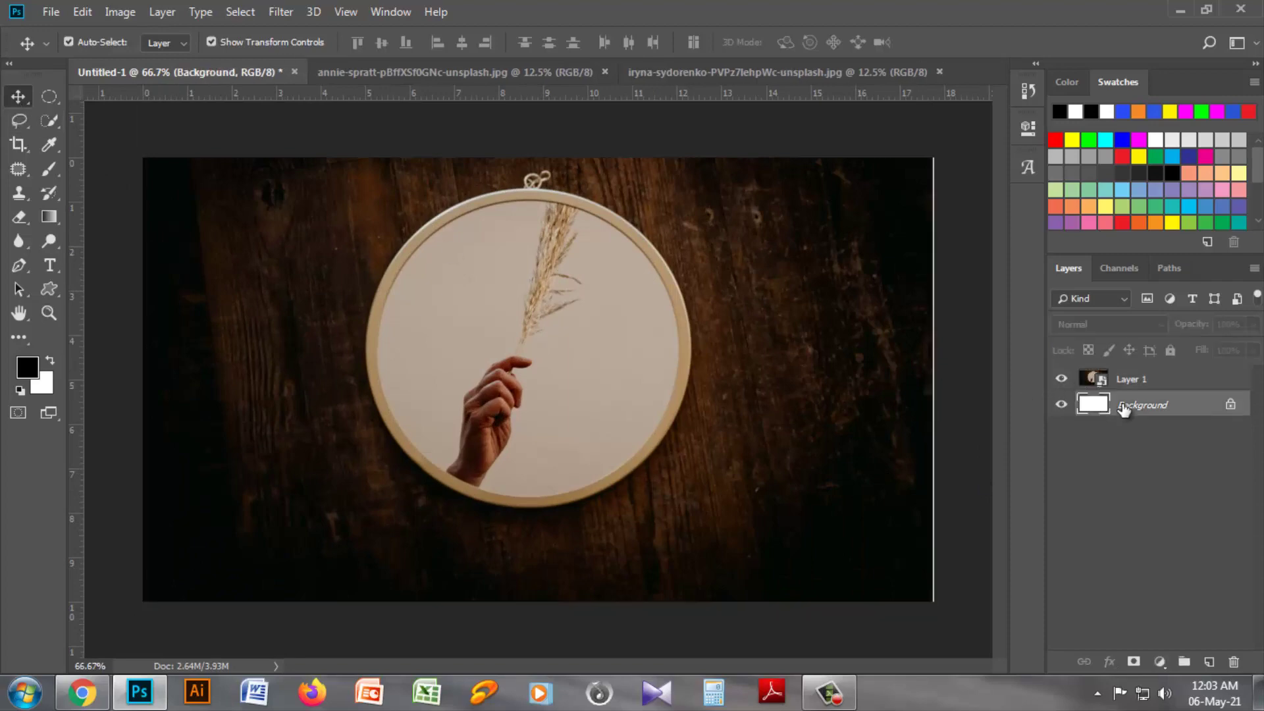
key(ctrl+plus)
key(ctrl+plus)
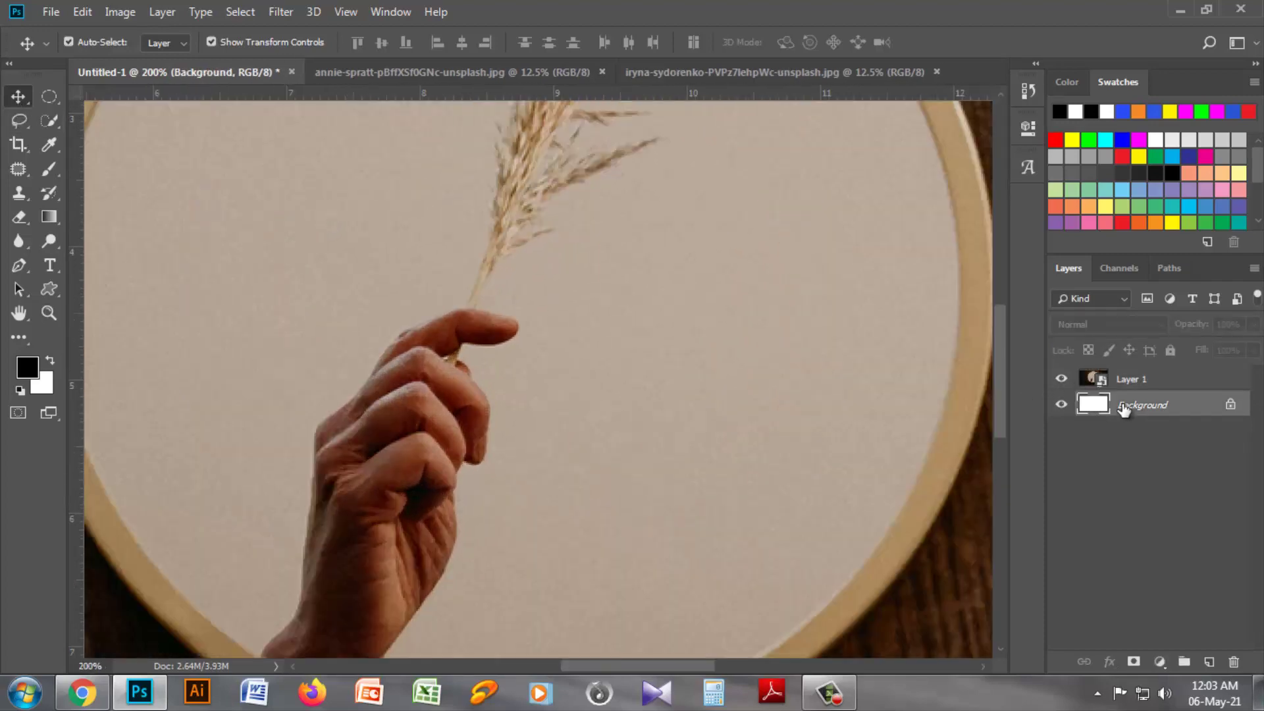
key(ctrl+minus)
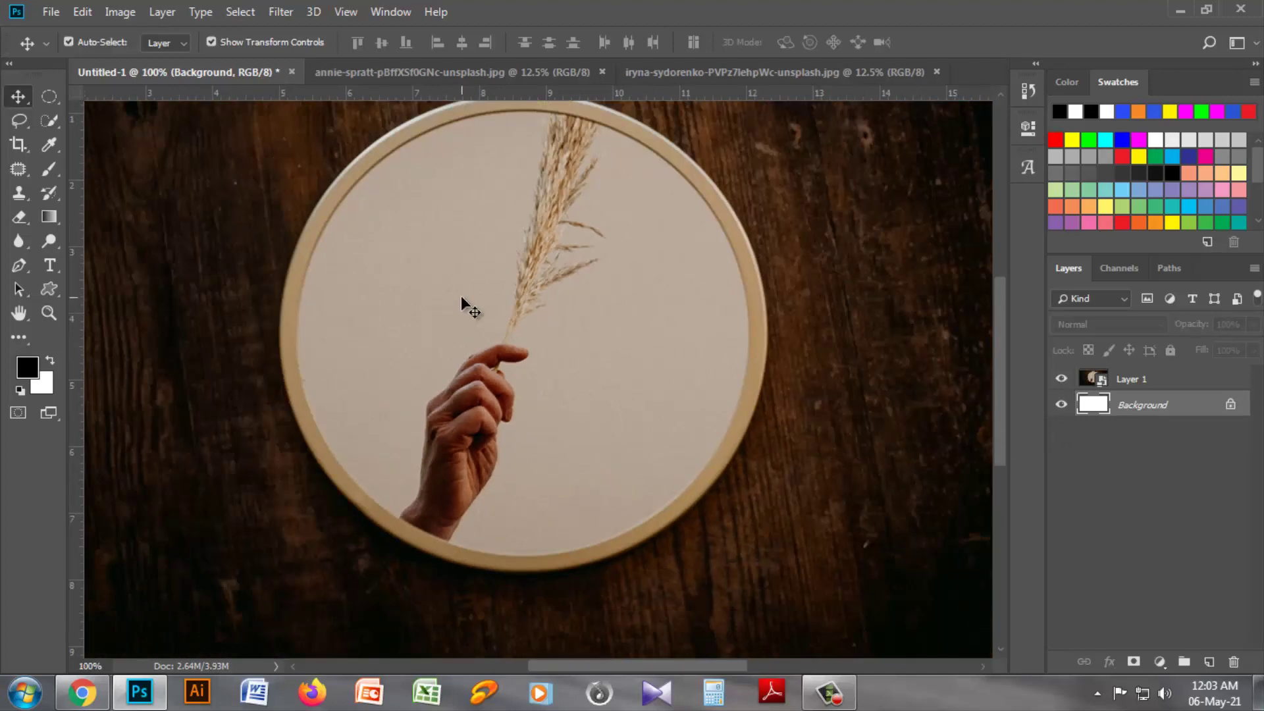
click(1128, 382)
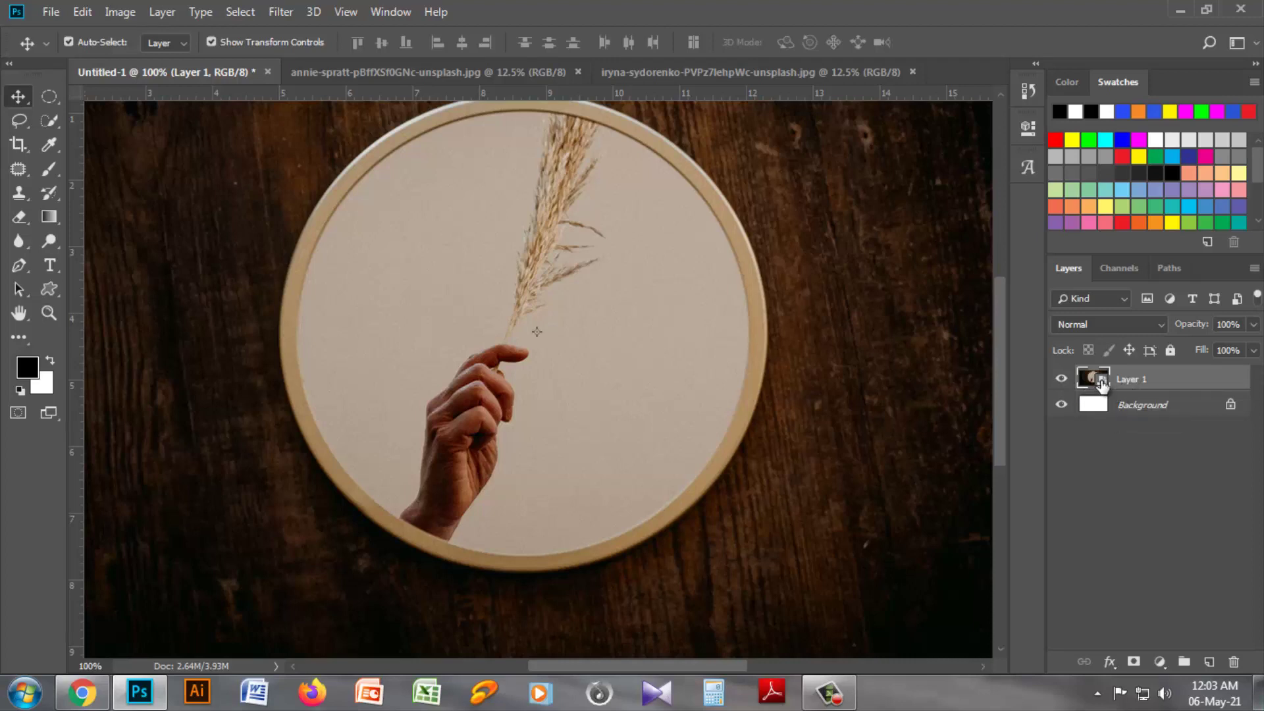
Open the smart object's contents and draw a circular marquee selection over the inside of the embroidery hoop.
double_click(1103, 385)
double_click(1101, 383)
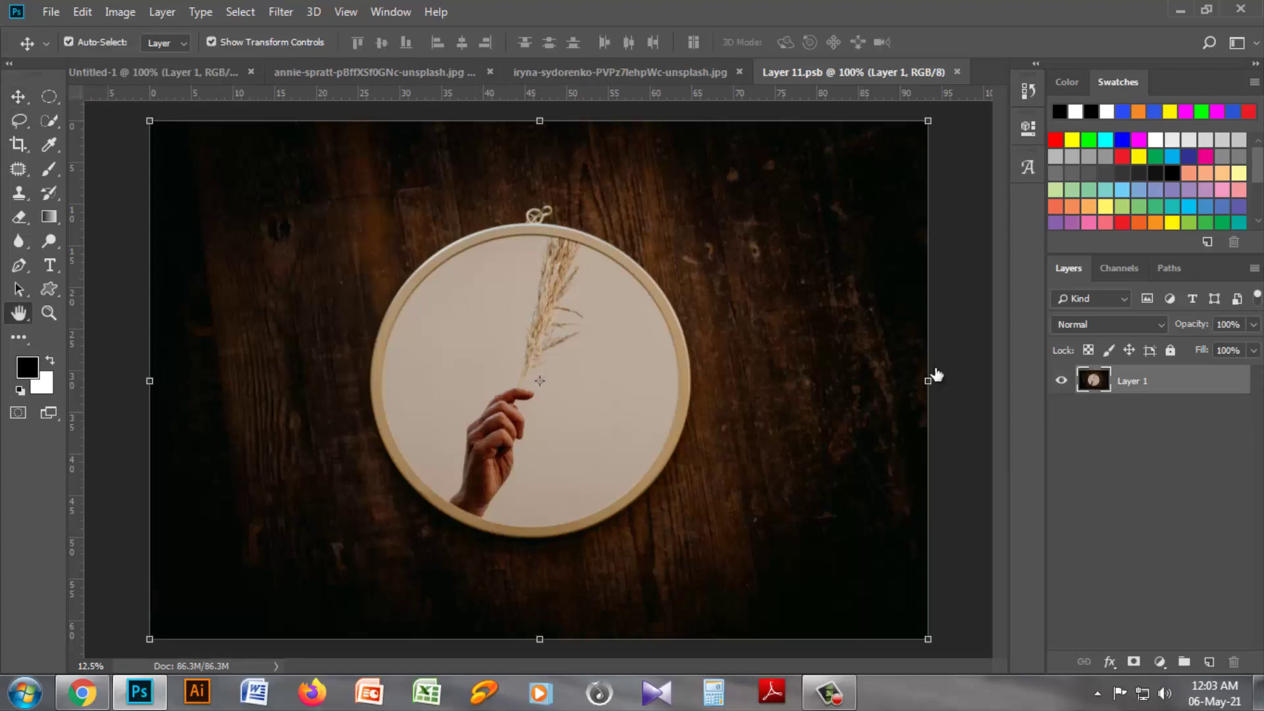
click(965, 55)
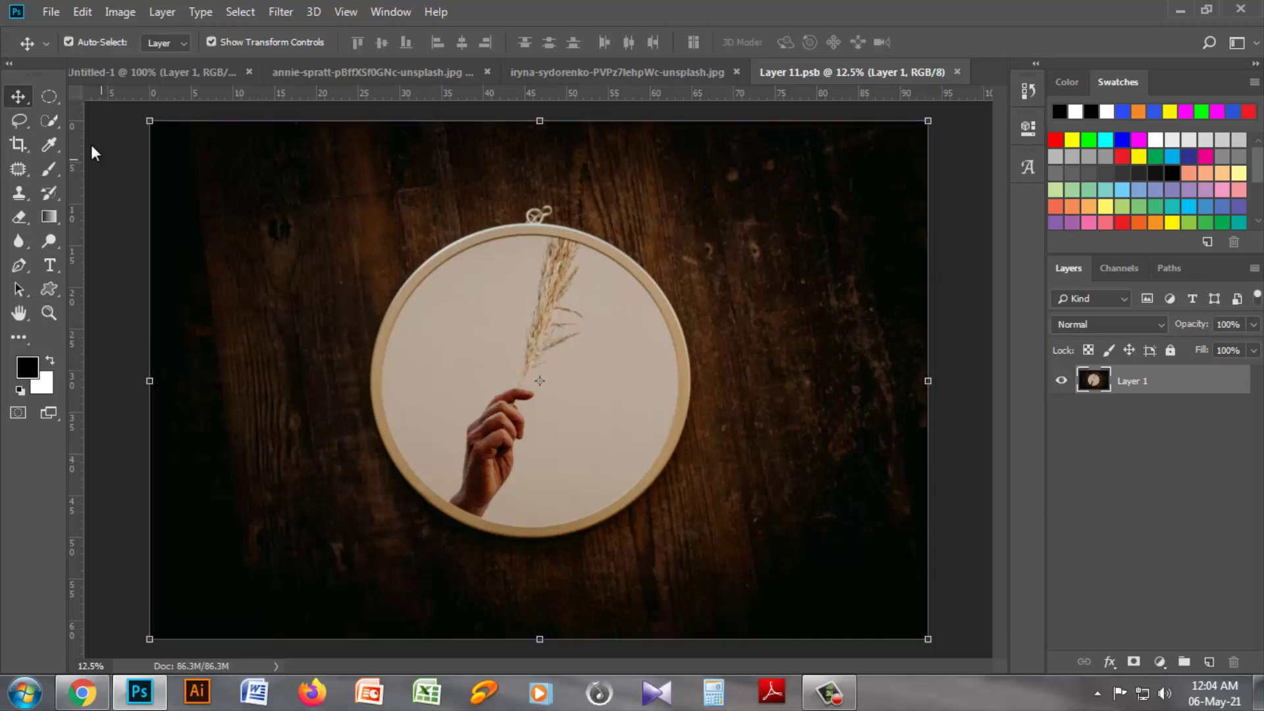
right_click(50, 96)
click(117, 112)
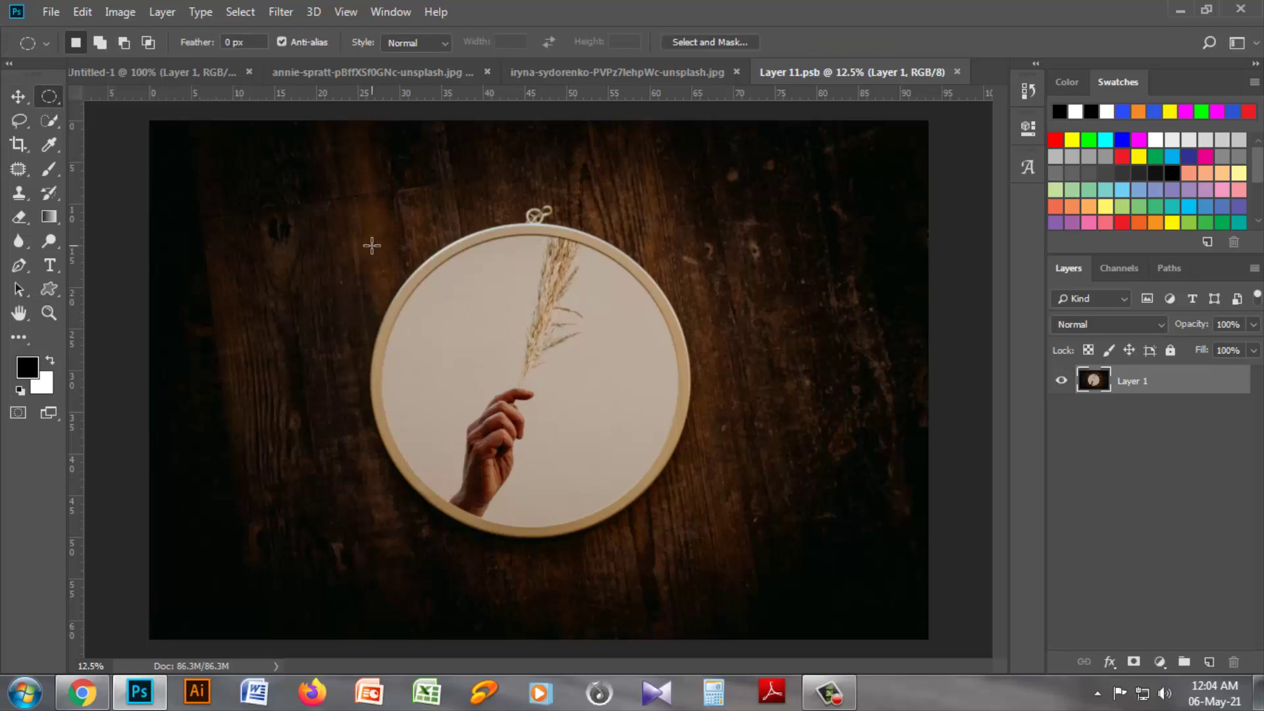
drag(379, 254, 664, 533)
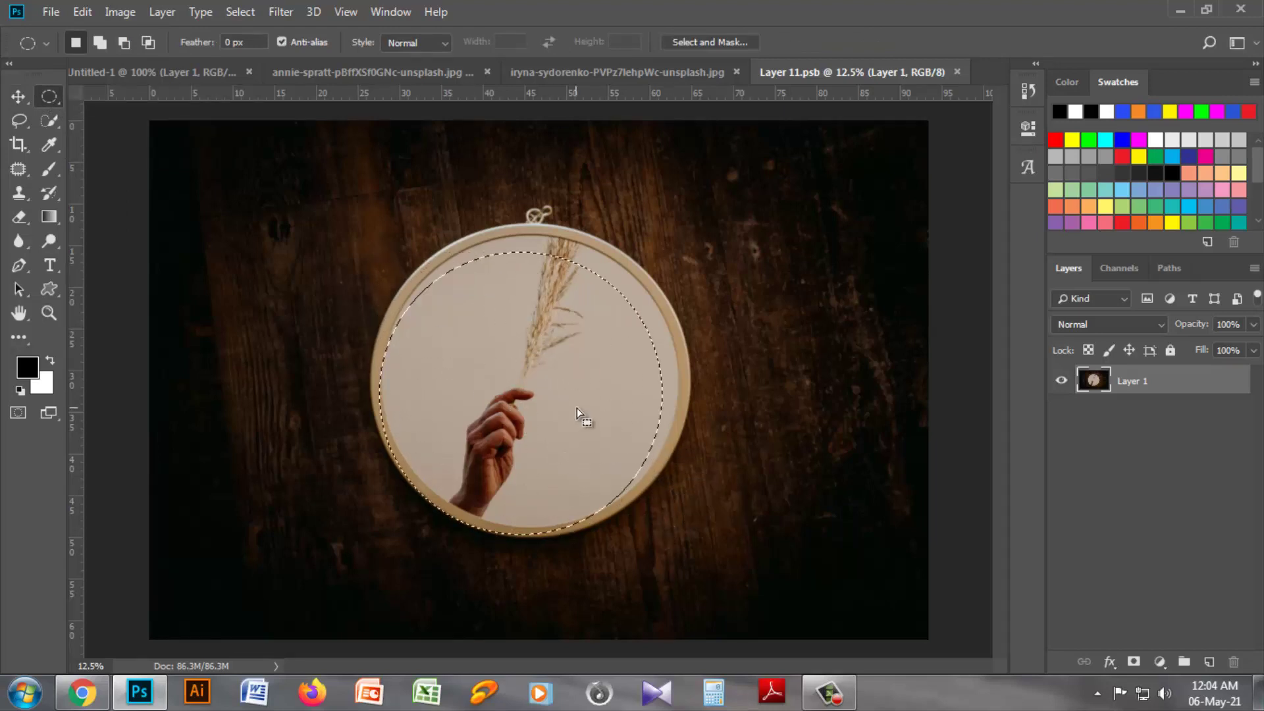
Transform the selection to 107.52% width and 106.54% height to fit inside the hoop's rim, and copy the selected area to a new layer.
right_click(577, 408)
click(633, 268)
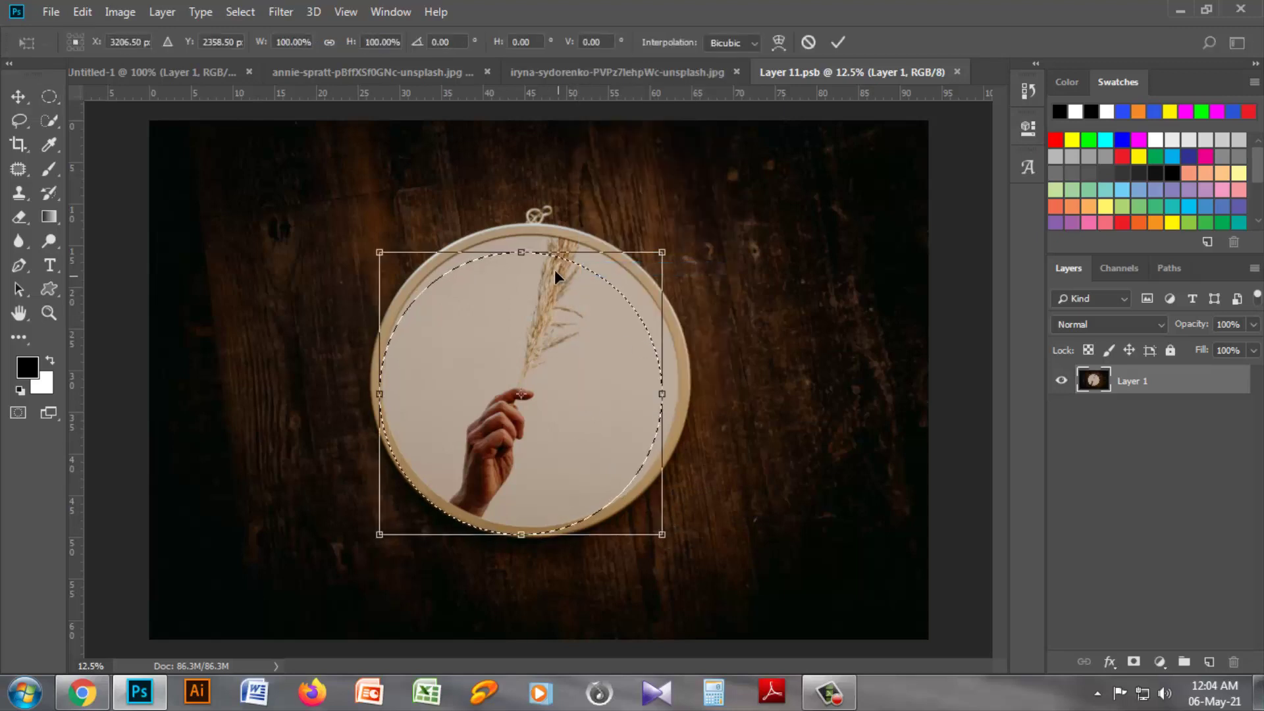
drag(523, 252, 522, 225)
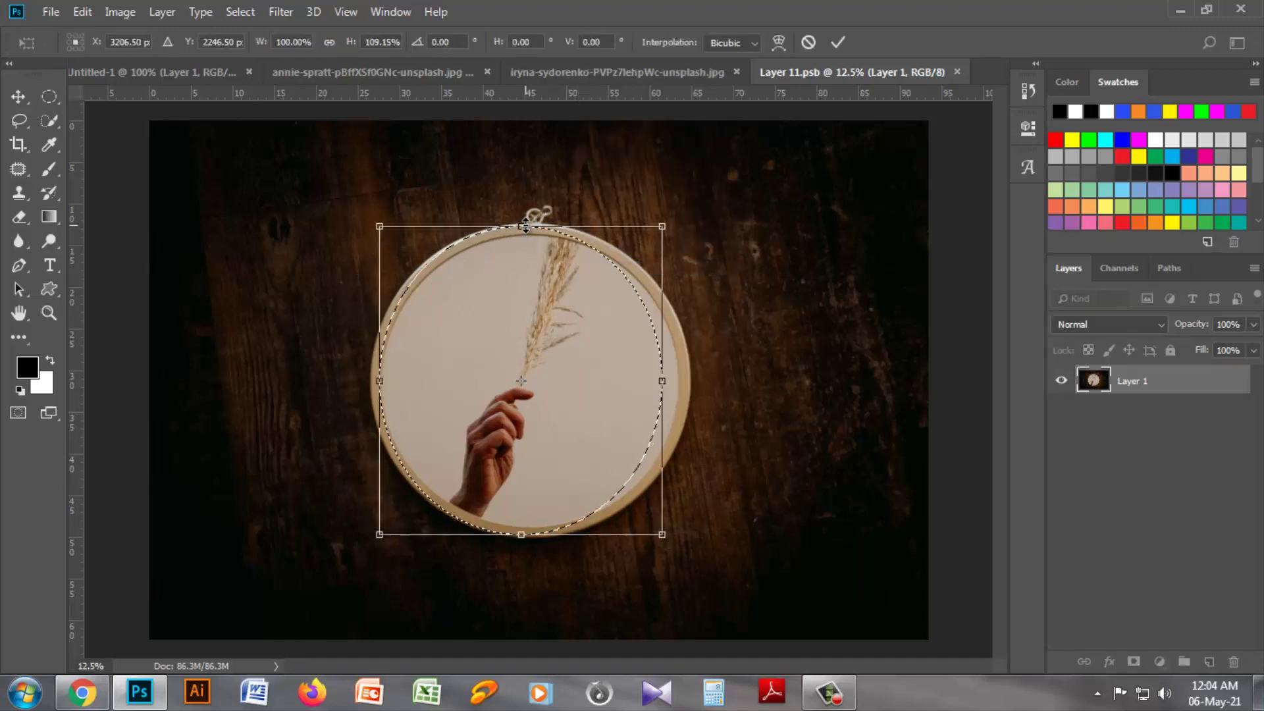
drag(664, 379, 687, 381)
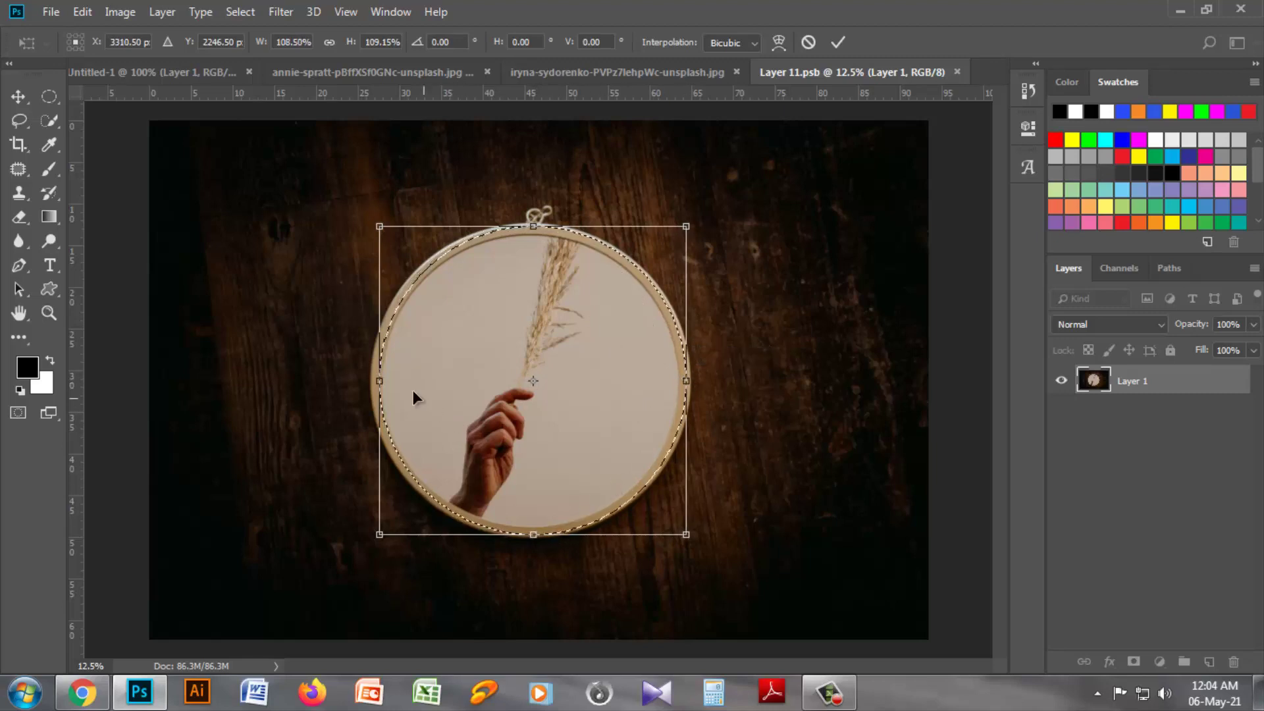
drag(384, 380, 374, 380)
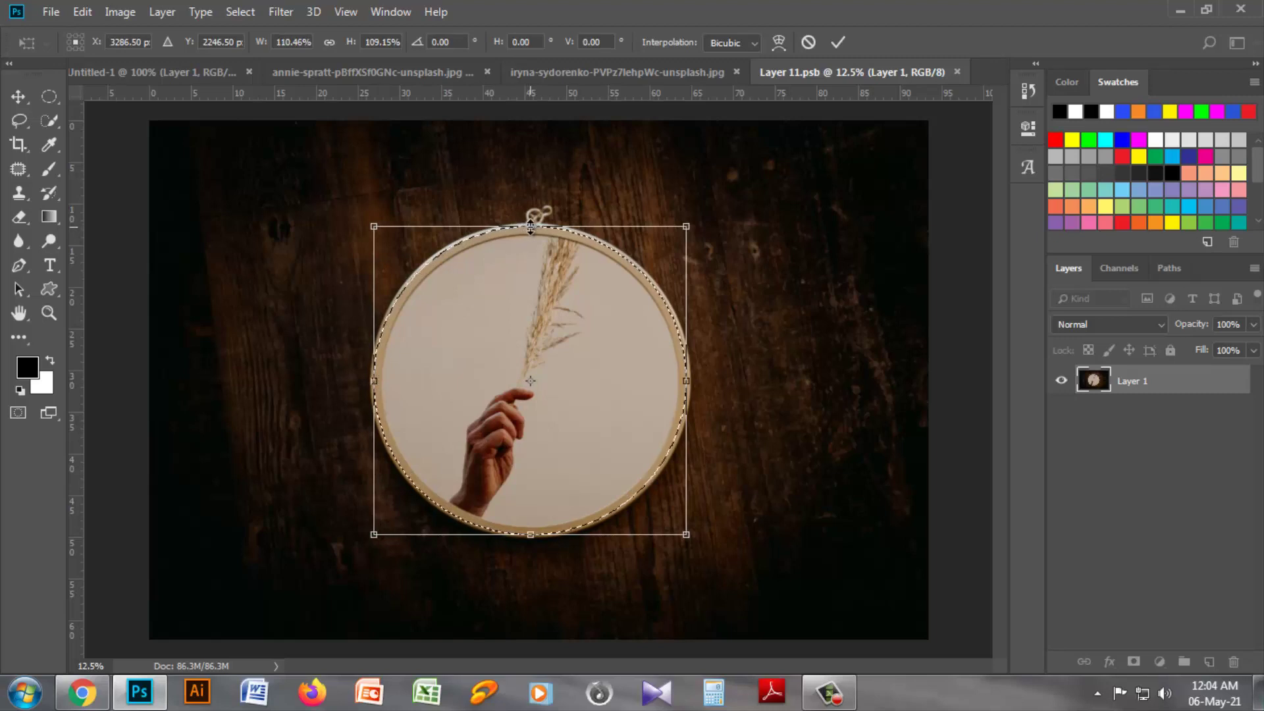
drag(530, 226, 531, 230)
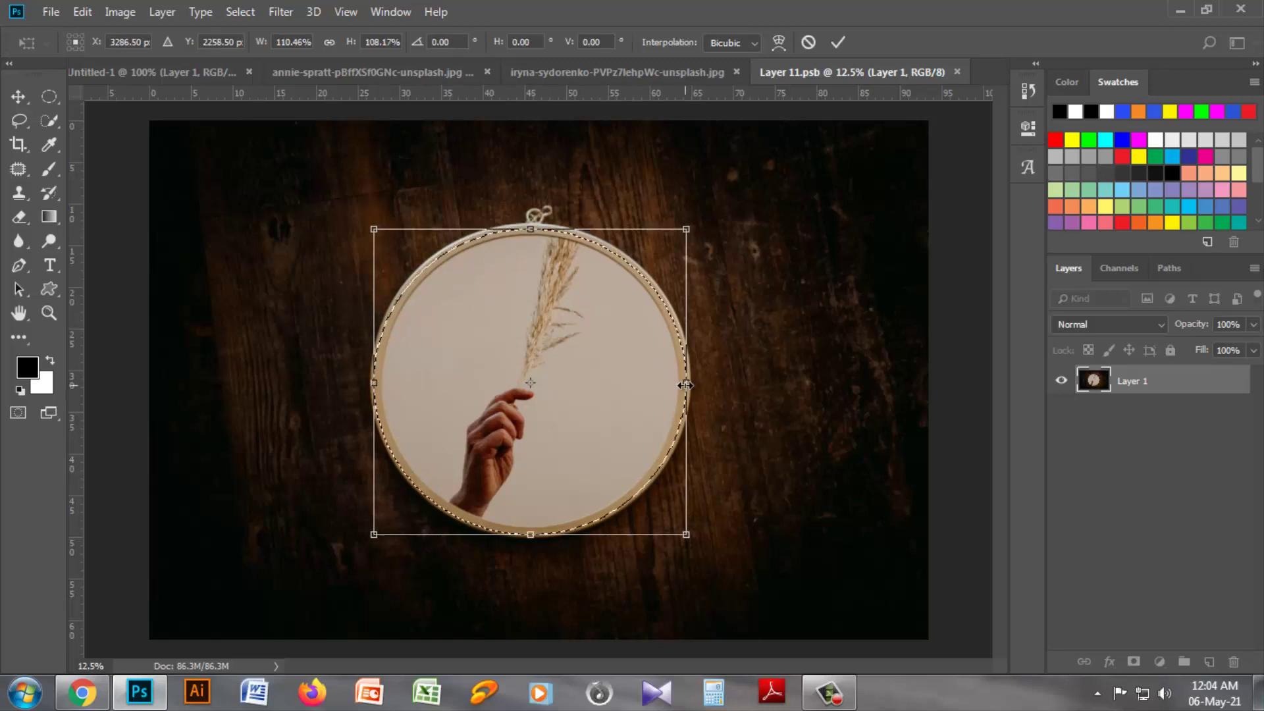
drag(685, 385, 682, 384)
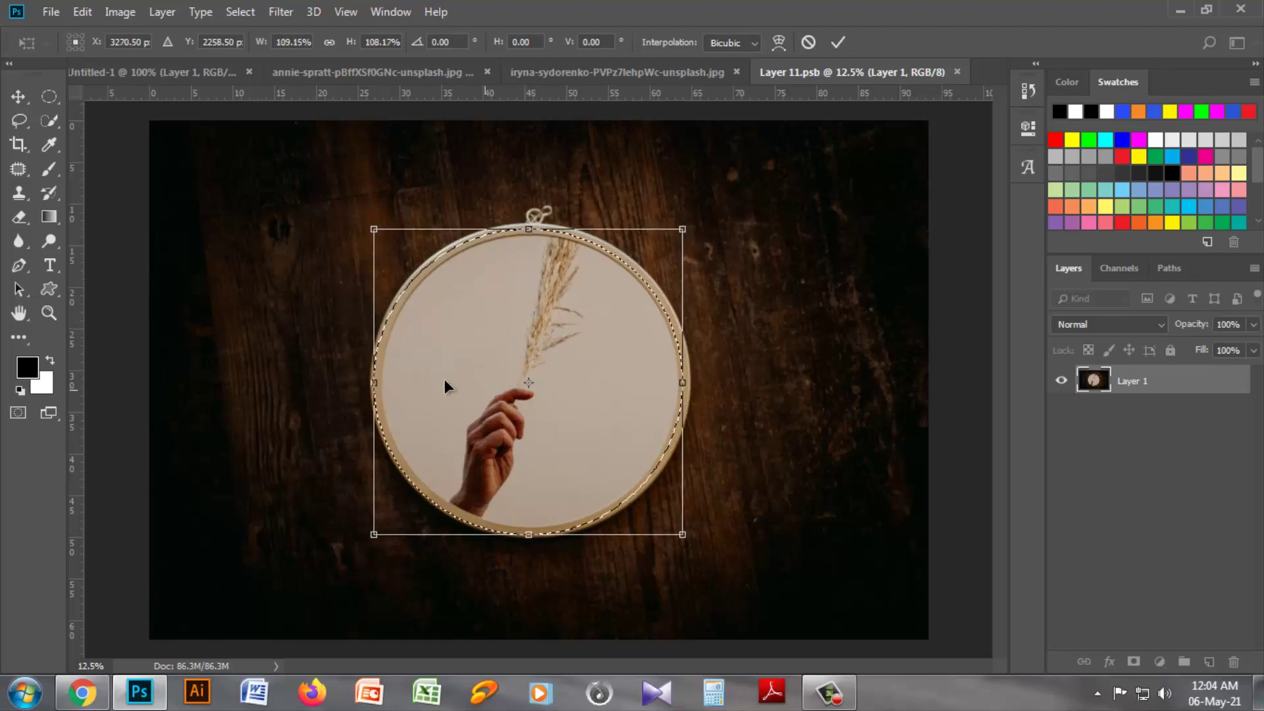
drag(376, 382, 379, 382)
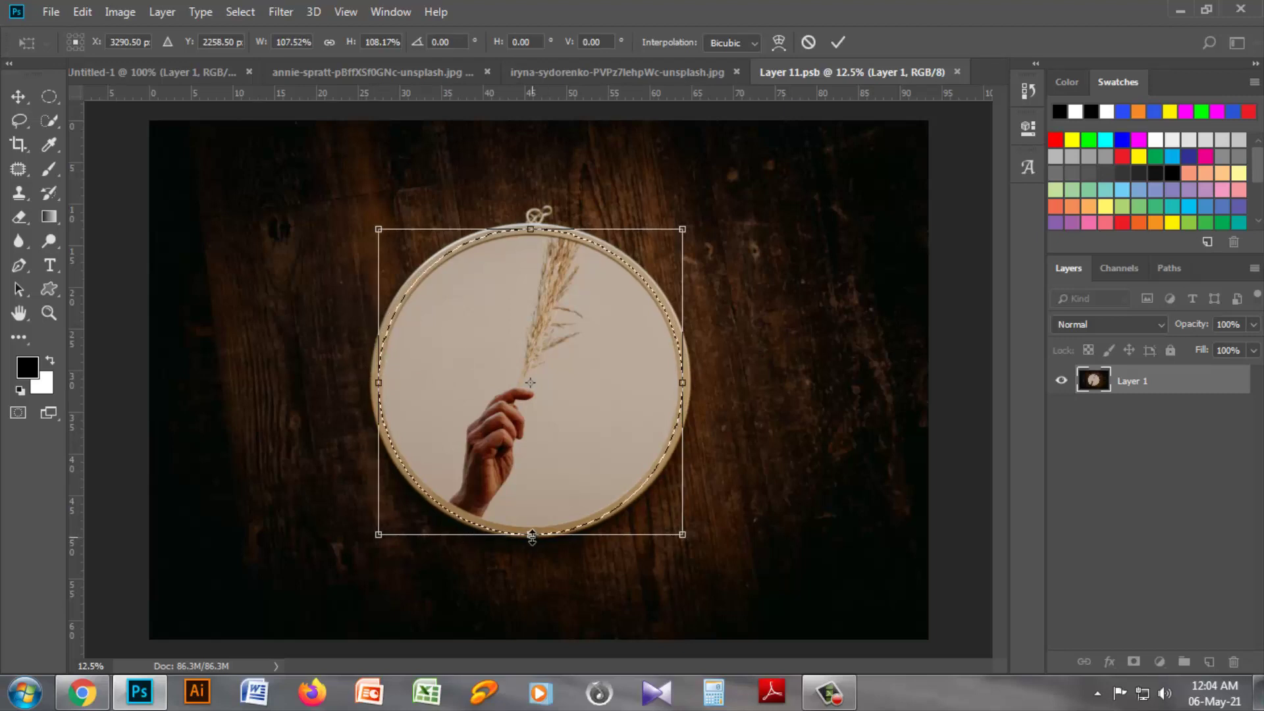
drag(531, 534, 531, 529)
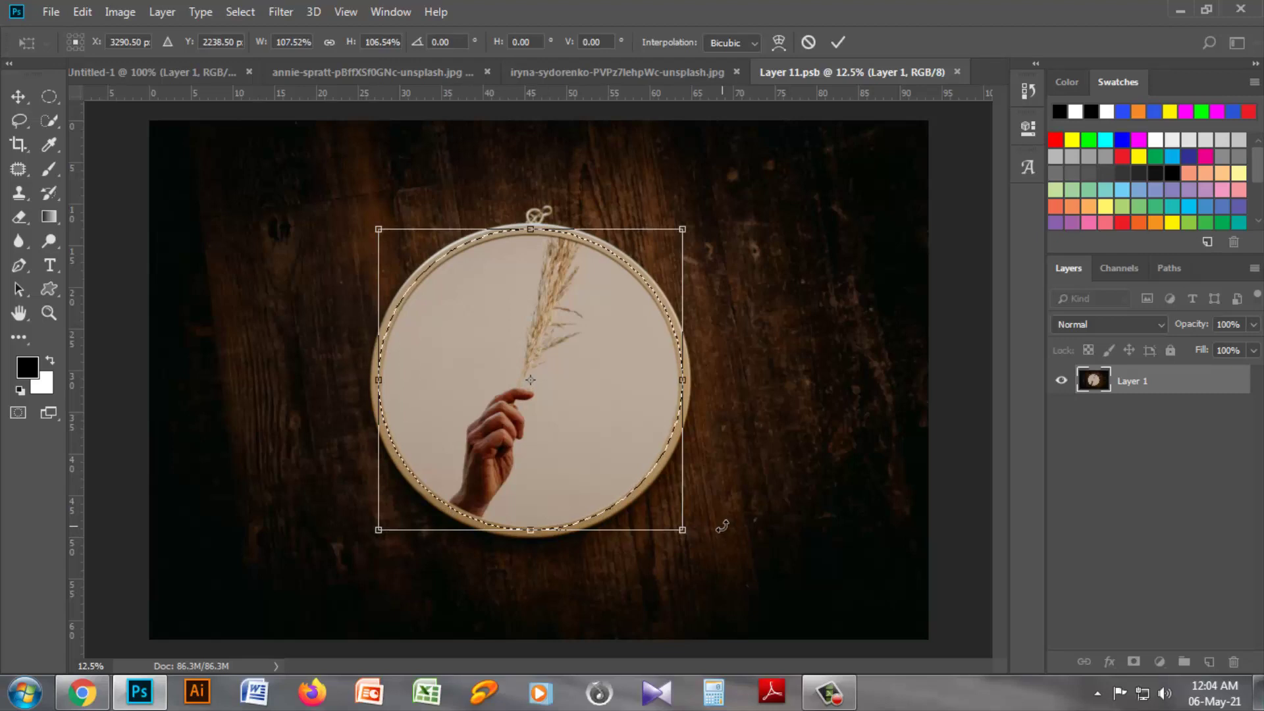
key(Down)
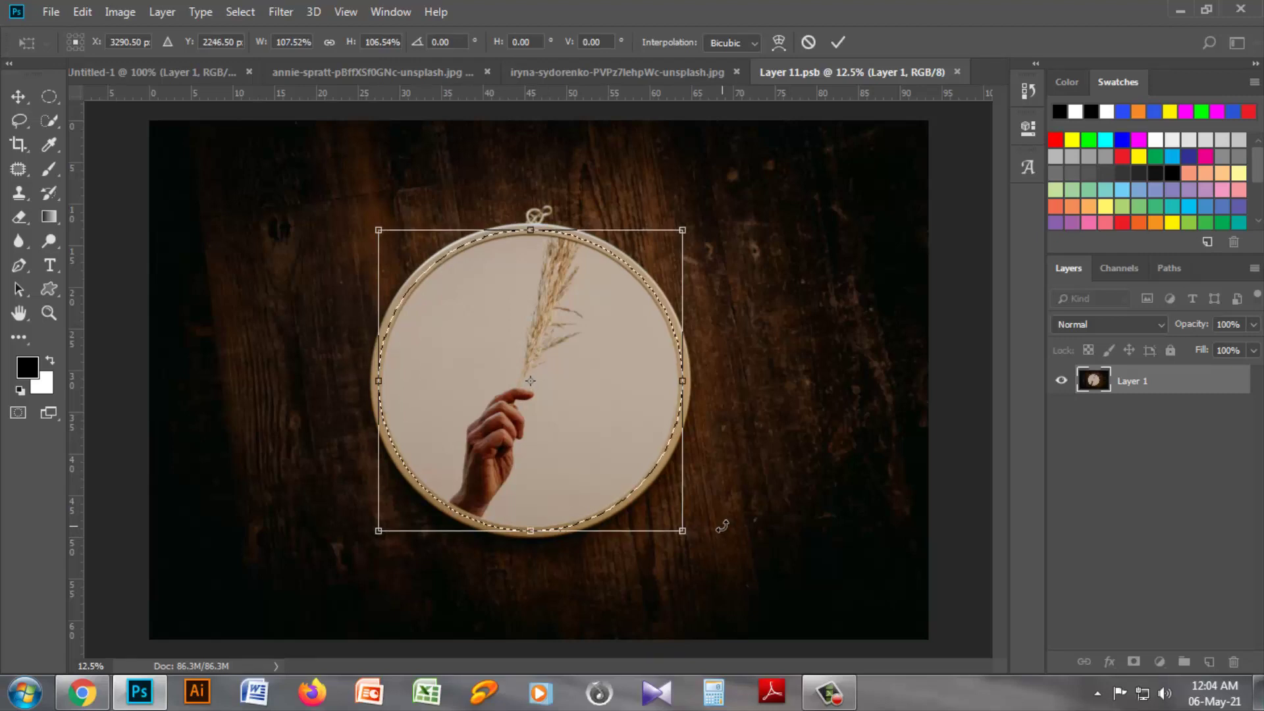
key(Return)
key(ctrl+j)
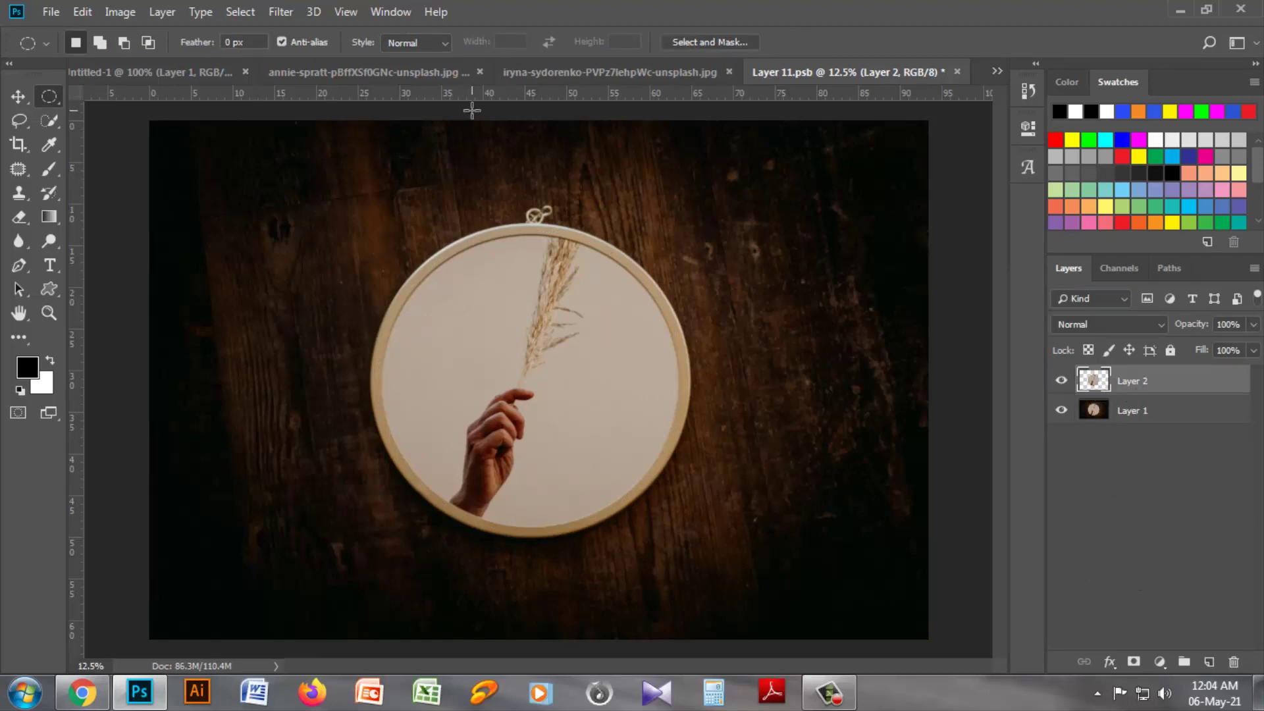
Bring the portrait photo of the woman in the striped shirt into Layer 11.psb and clip it to the circular layer.
click(358, 74)
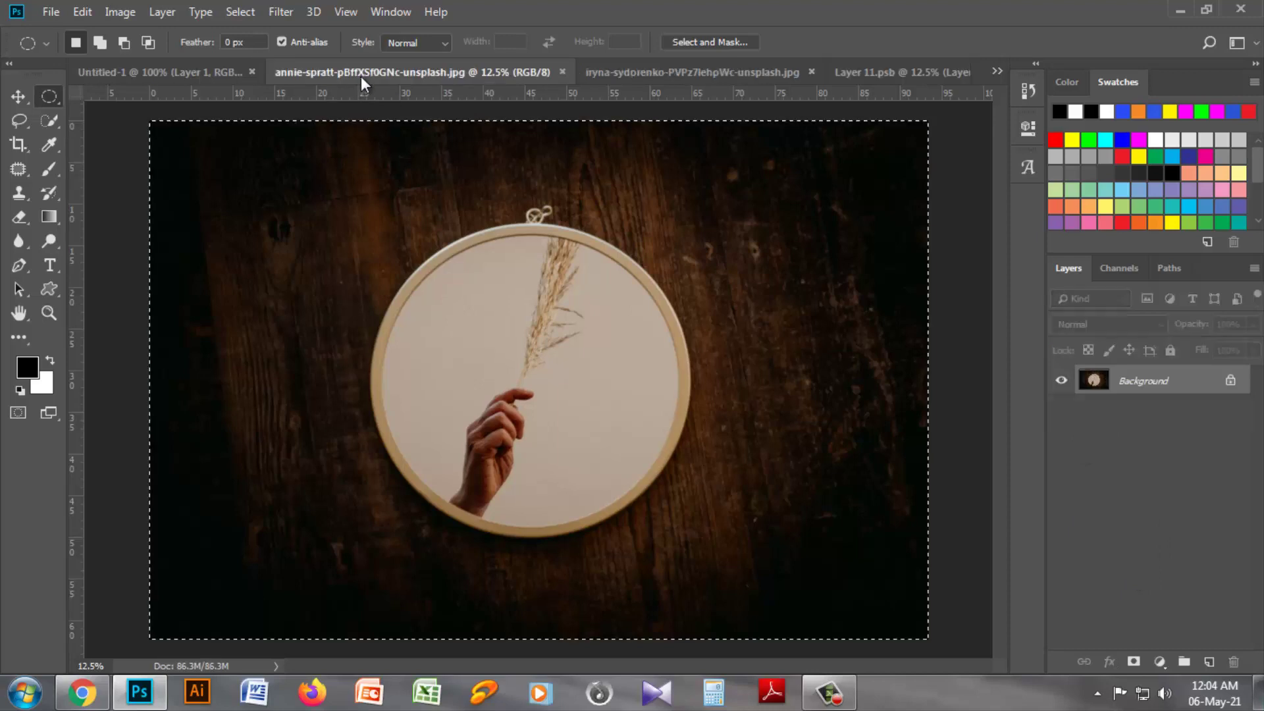
click(658, 73)
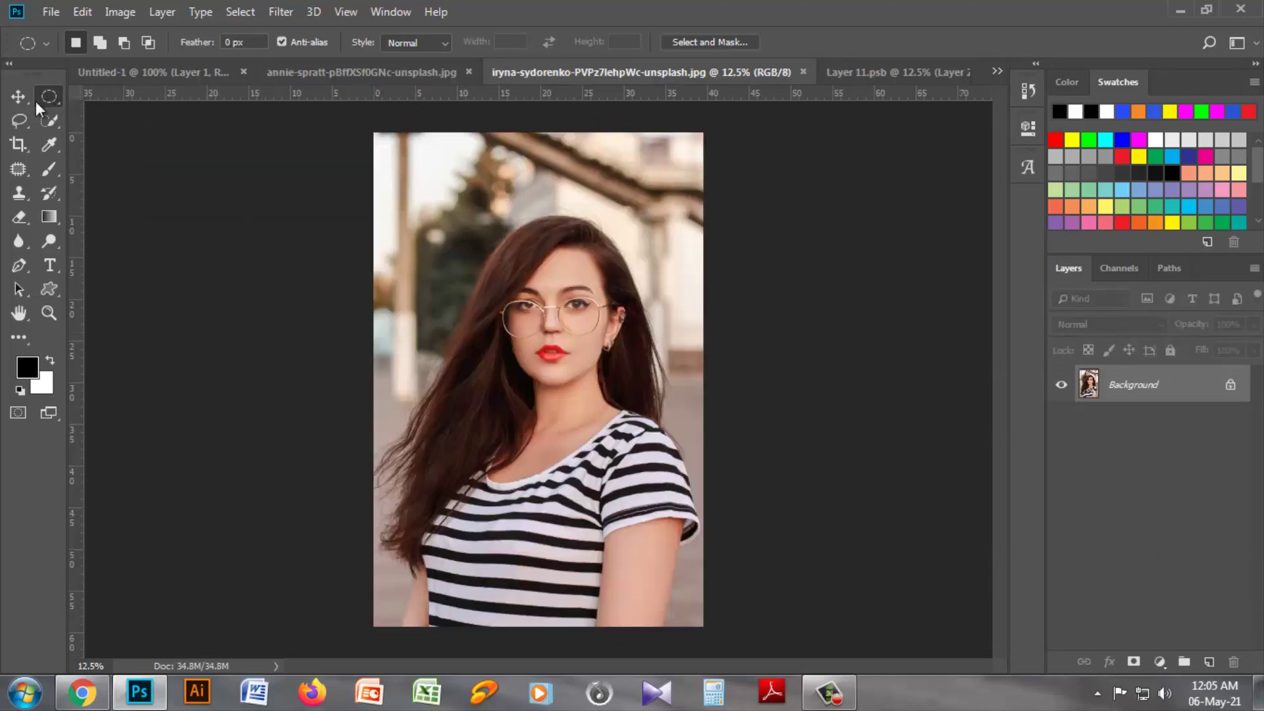
key(v)
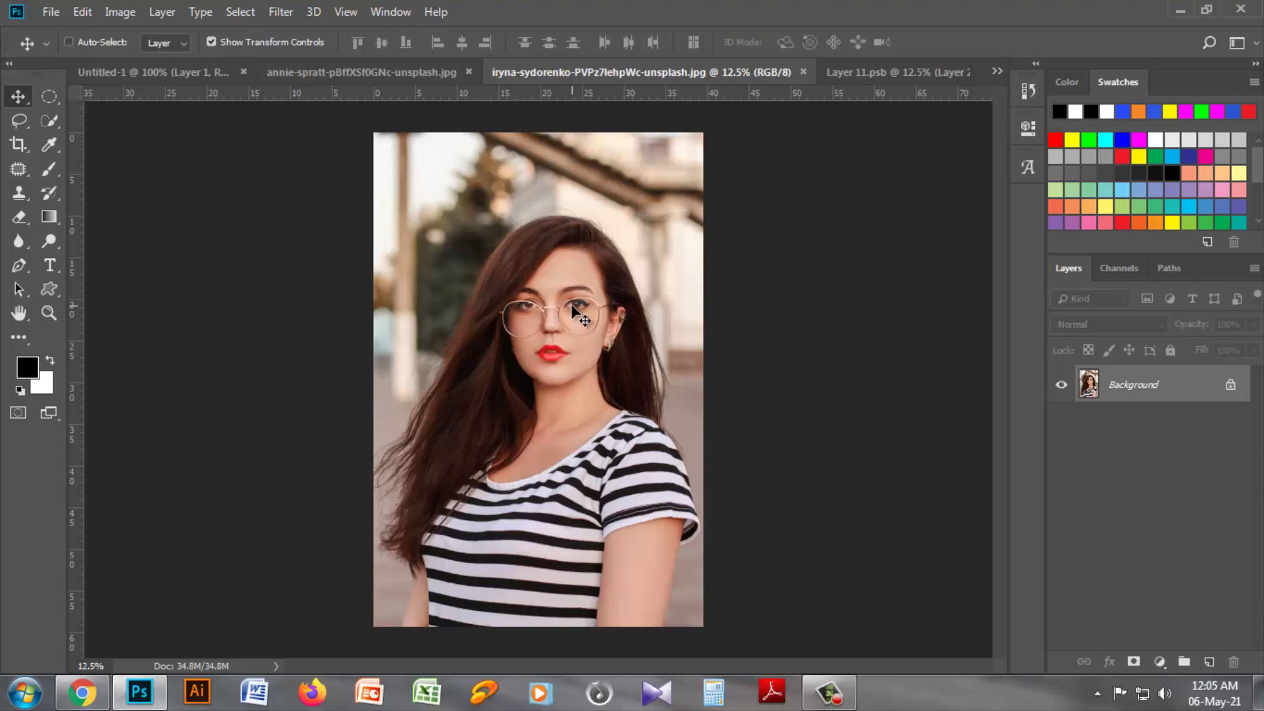
drag(570, 303, 573, 341)
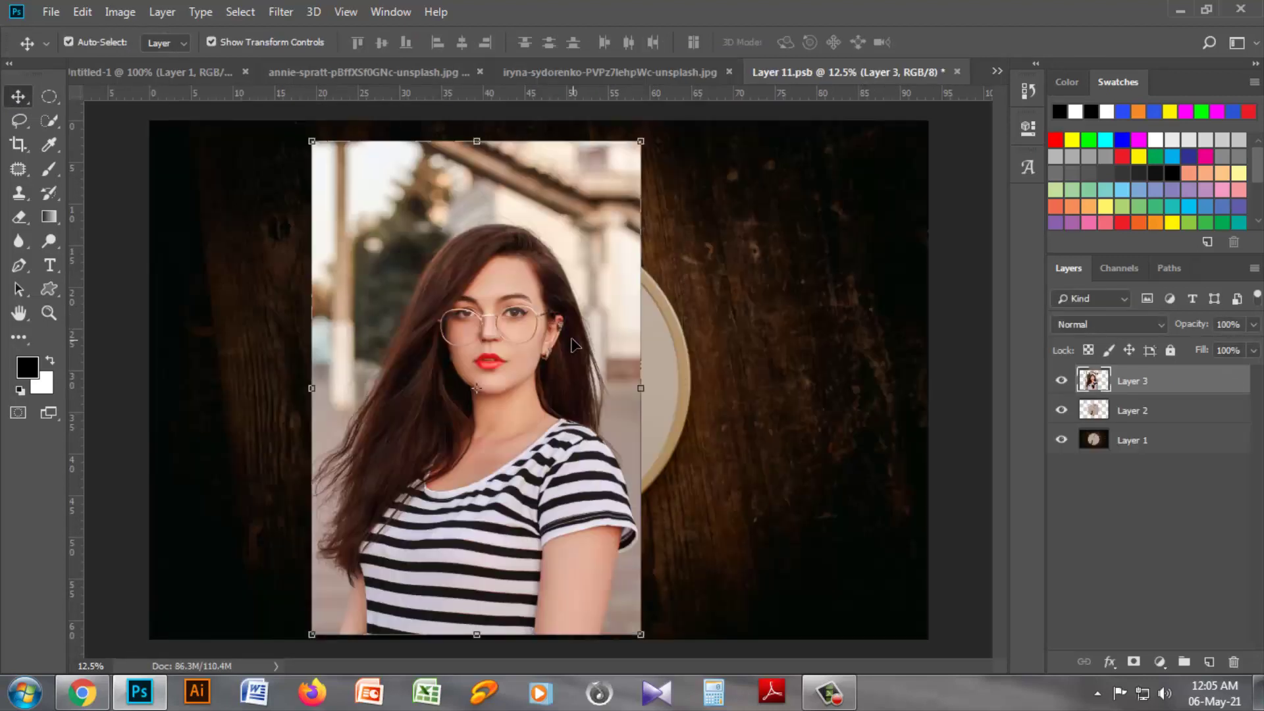
alt+click(1137, 390)
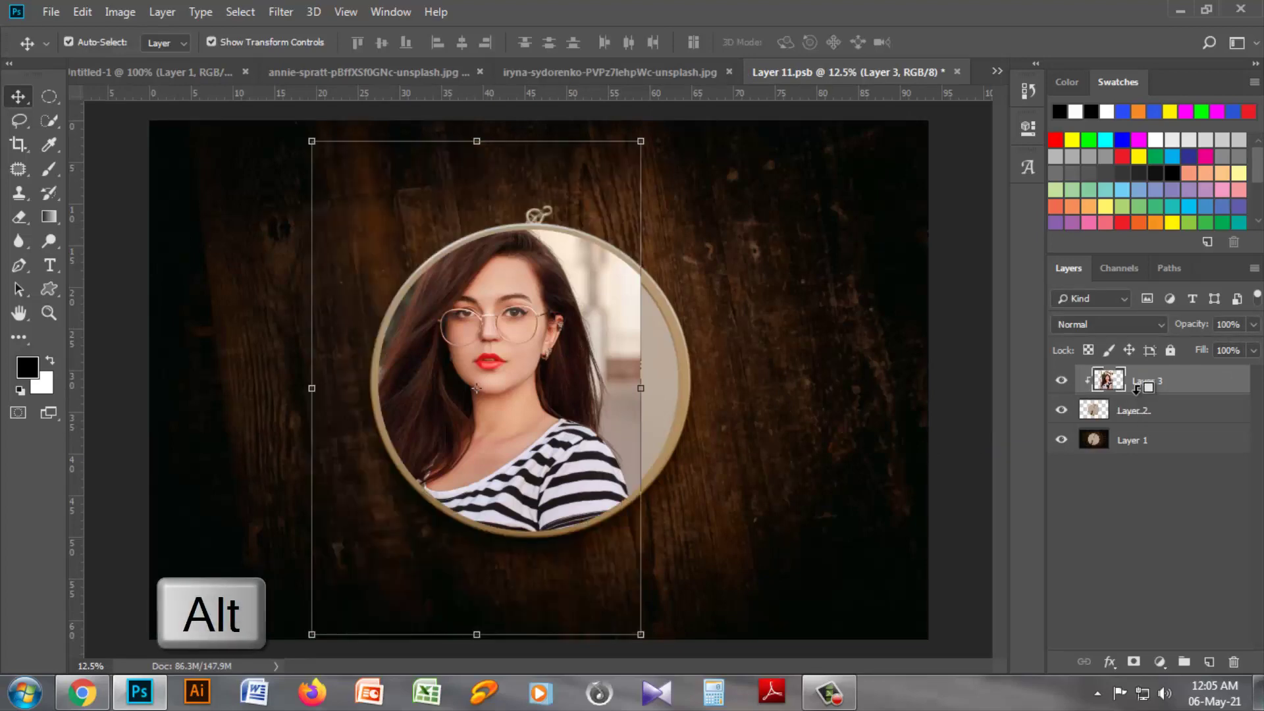
Centre the clipped portrait within the hoop and save the smart object's contents.
drag(587, 361, 636, 367)
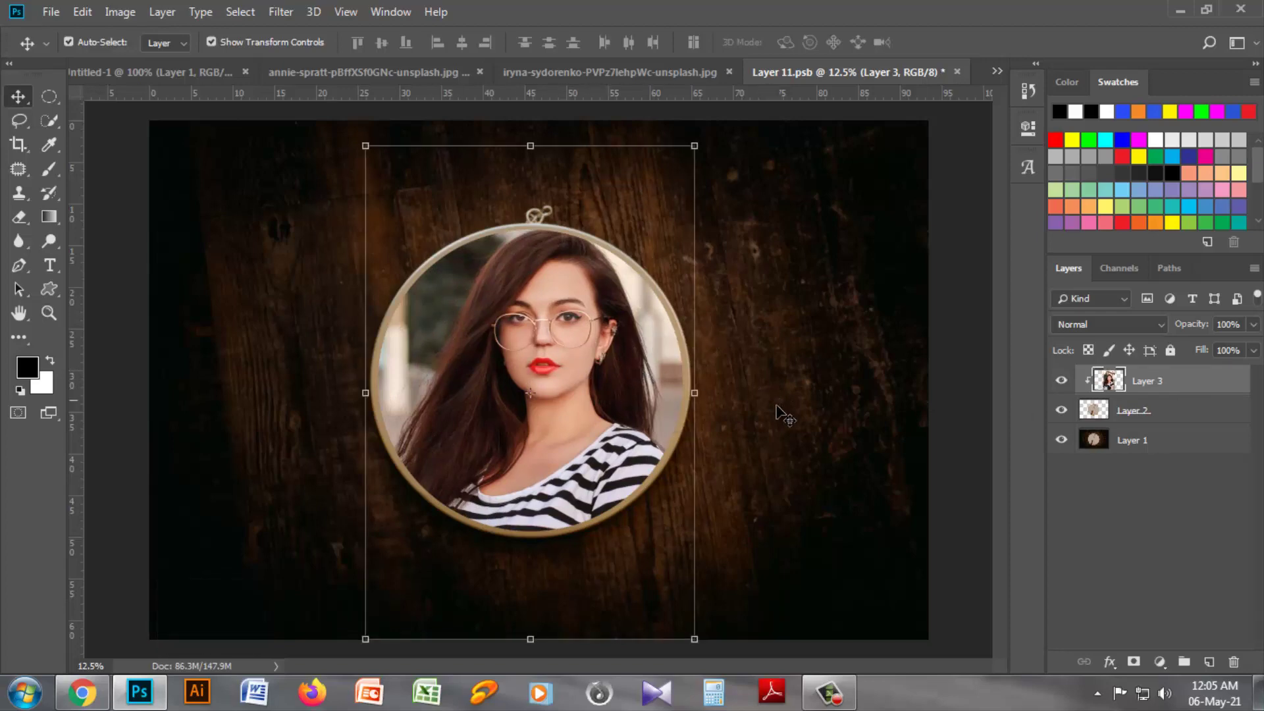
key(ctrl)
key(ctrl+s)
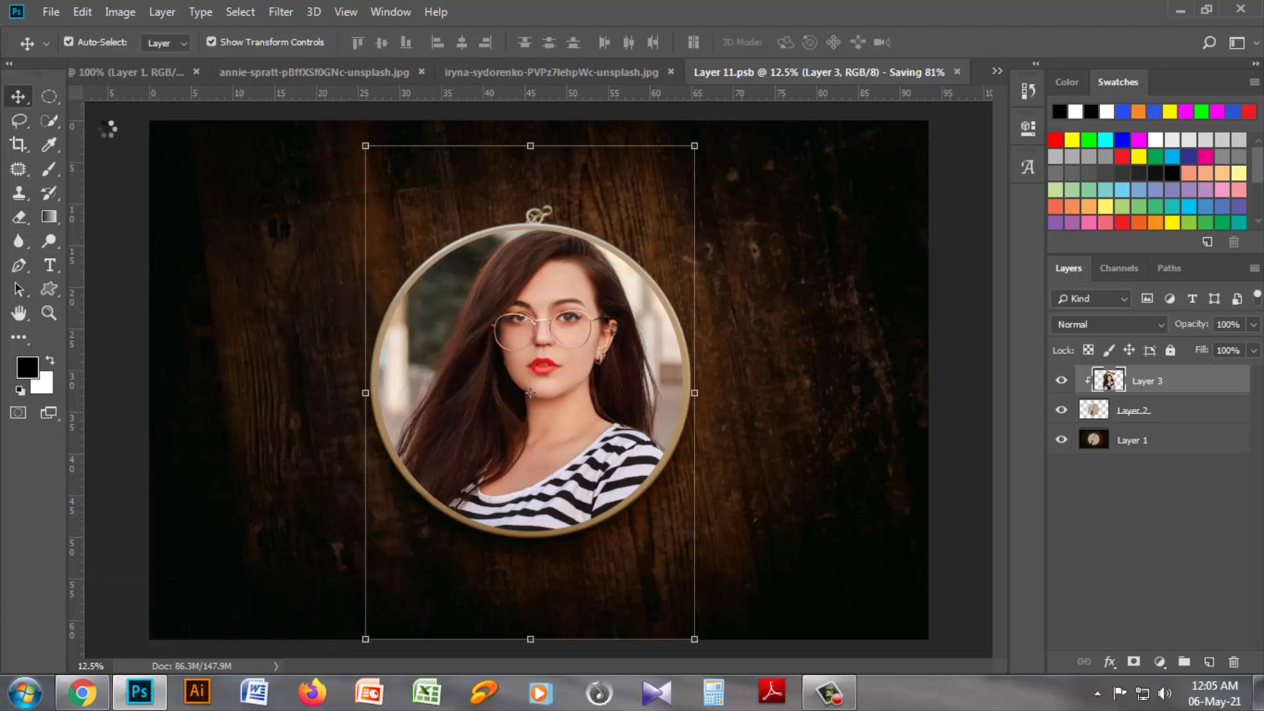
Examine the updated smart object in the Untitled-1 document and compare it with the layered contents of Layer 11.psb.
click(92, 71)
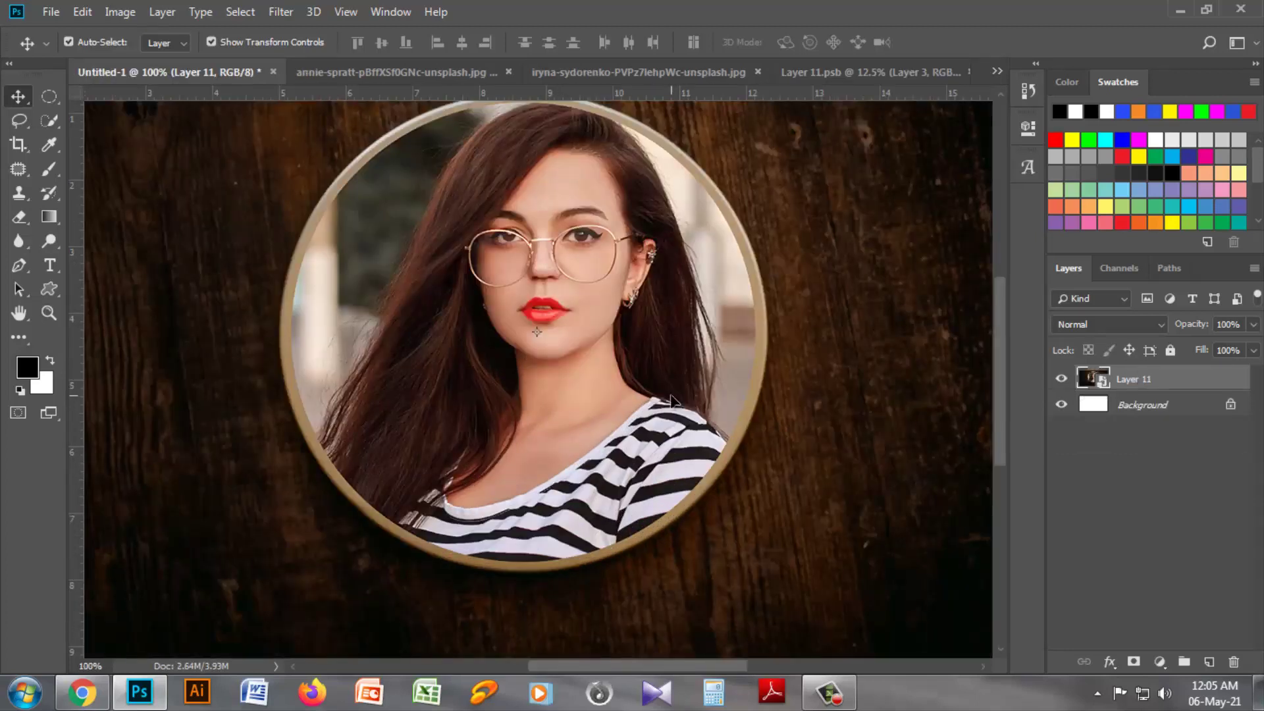
key(ctrl+minus)
key(ctrl+minus)
key(ctrl+minus)
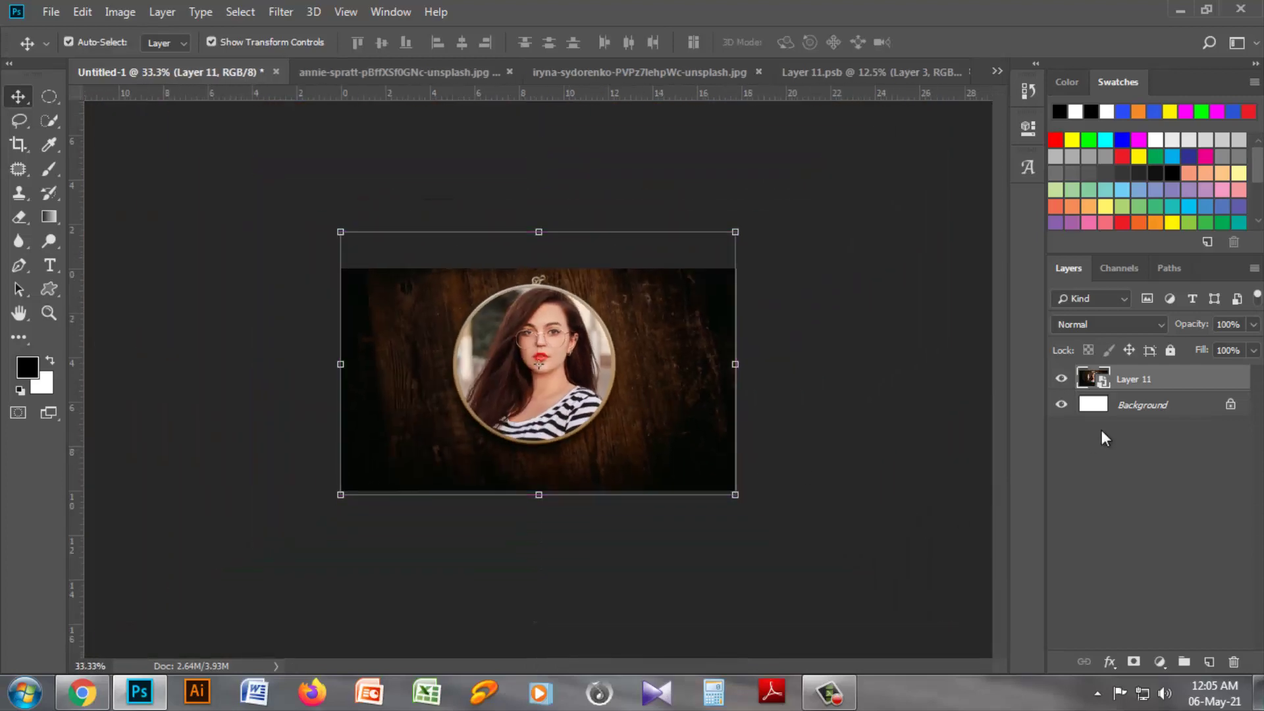
click(1139, 407)
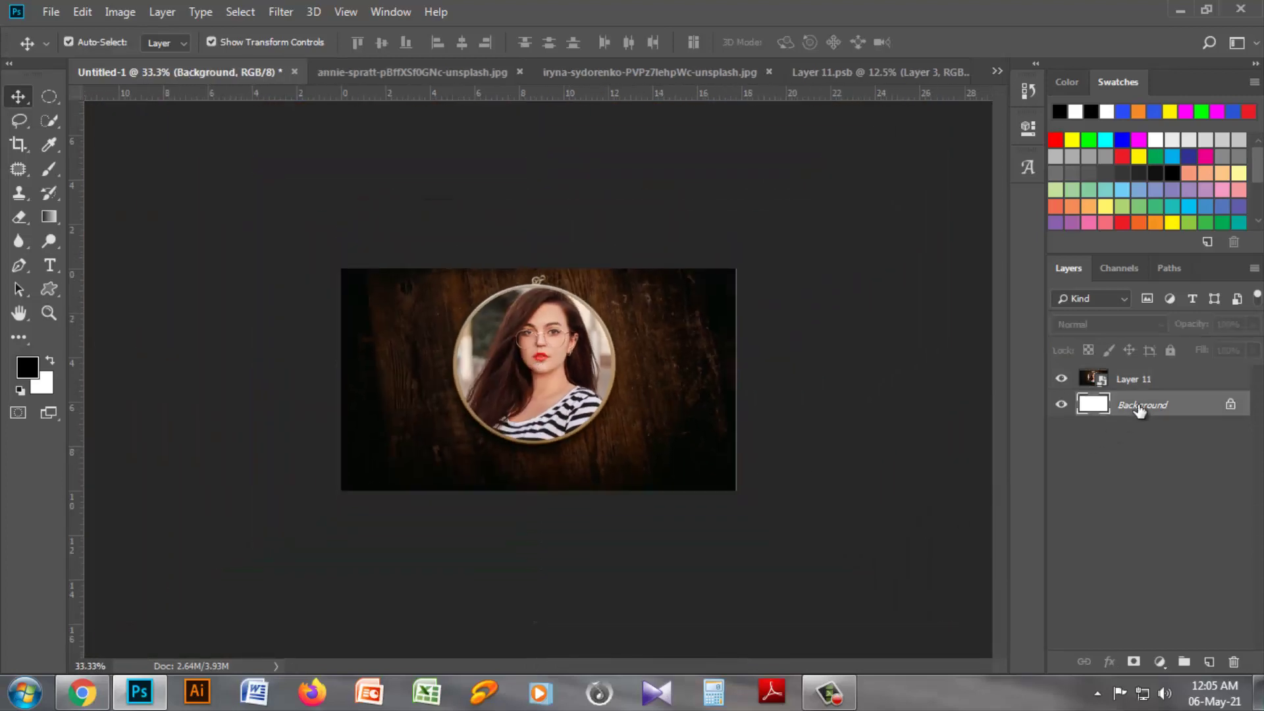
click(703, 376)
click(862, 501)
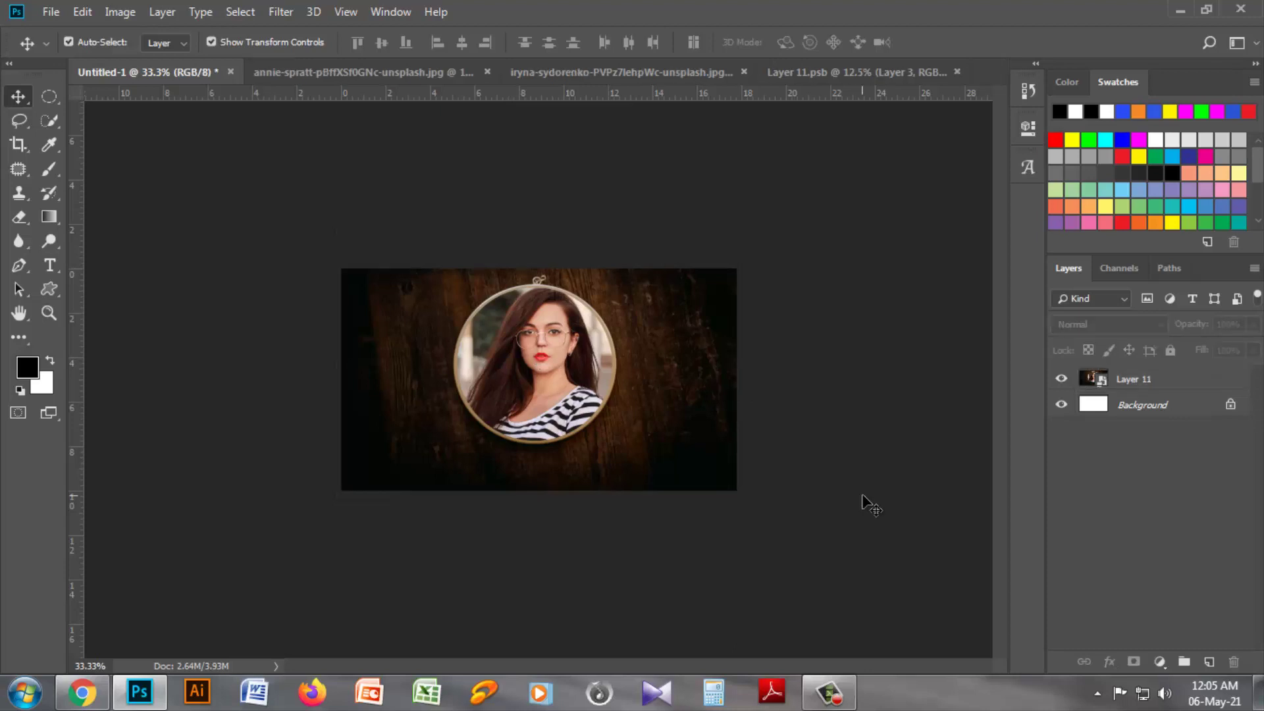
key(ctrl+plus)
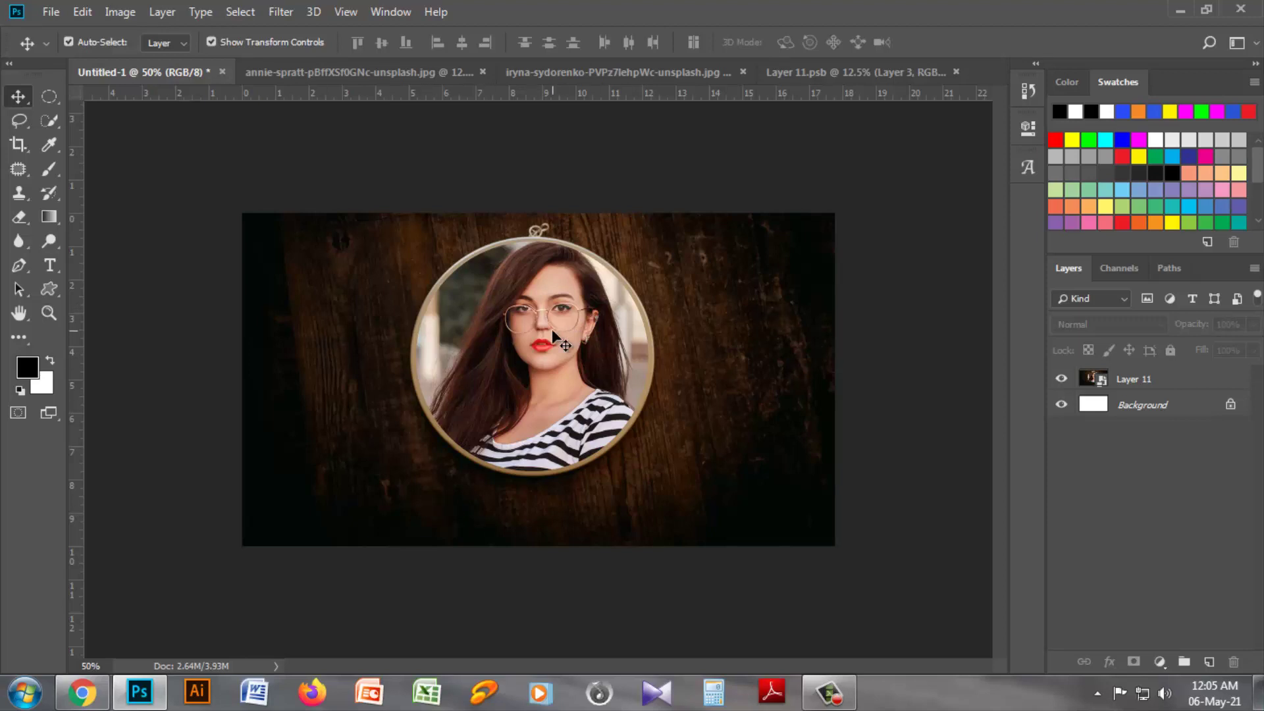
click(836, 72)
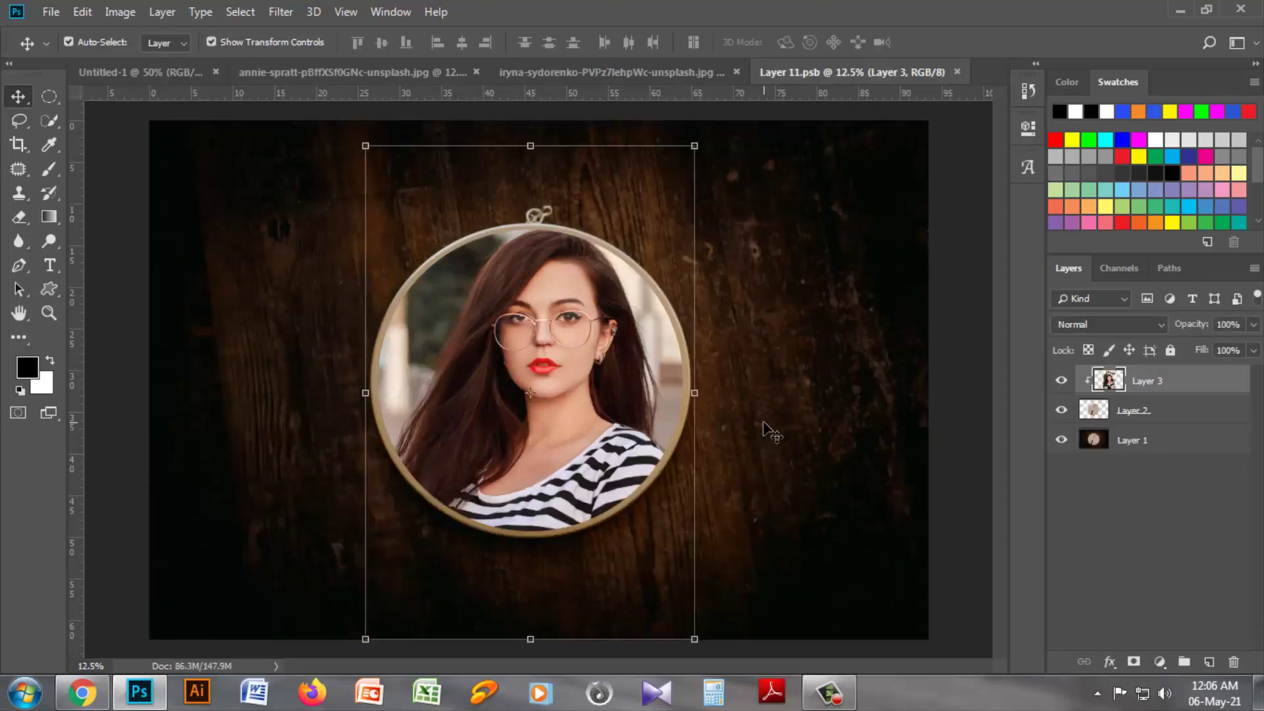
click(99, 72)
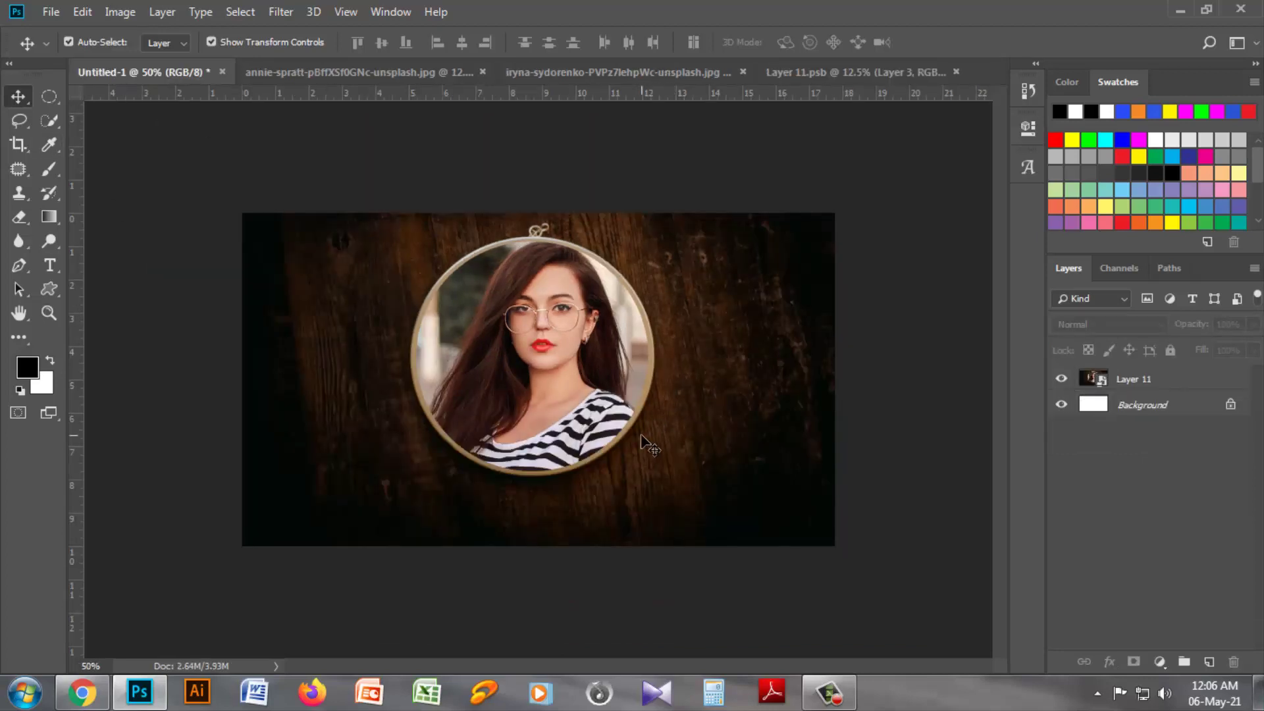